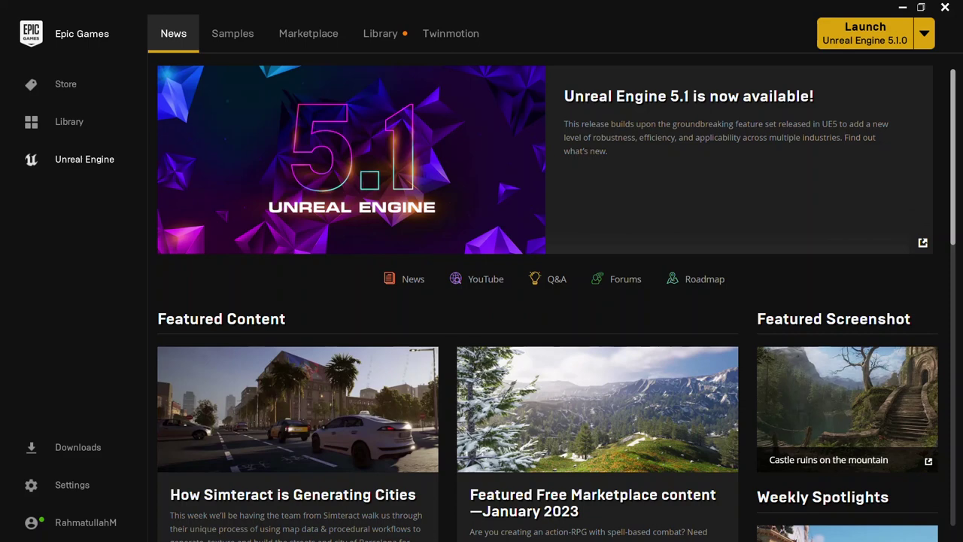
Step: Search the Marketplace for 'infiltrator demo' and open the Infiltrator Demo product page
{"action": "left_click", "coordinate": [325, 35]}
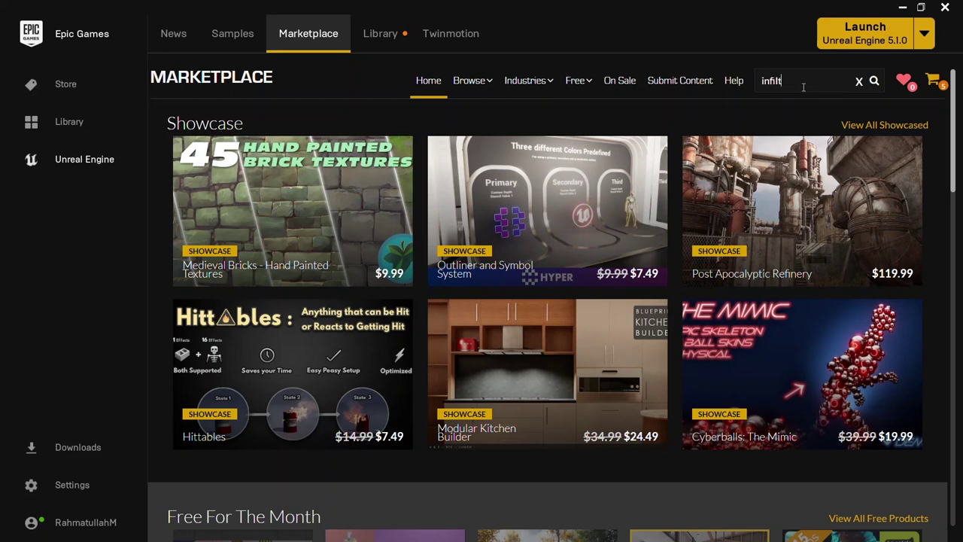
{"action": "type", "text": "rator demo"}
{"action": "key", "text": "Return"}
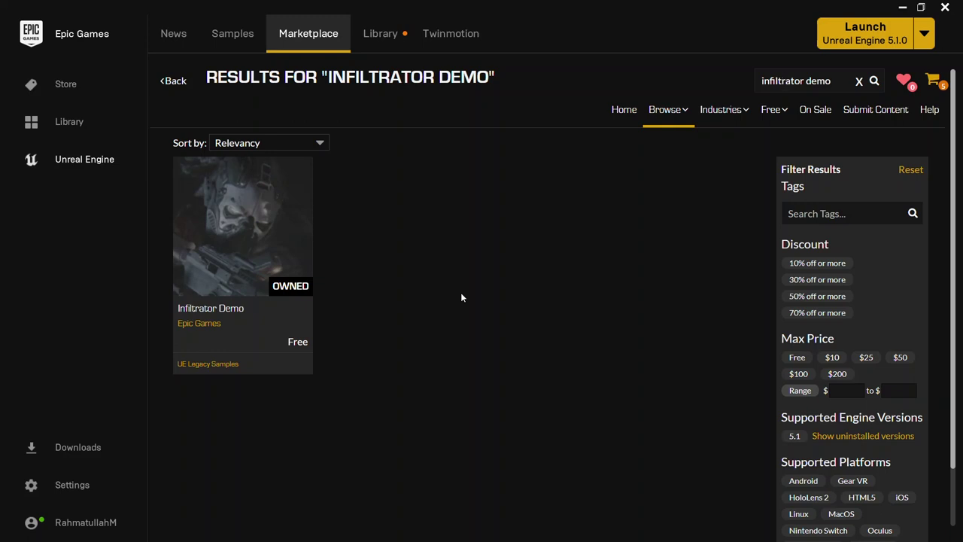
{"action": "left_click", "coordinate": [233, 260]}
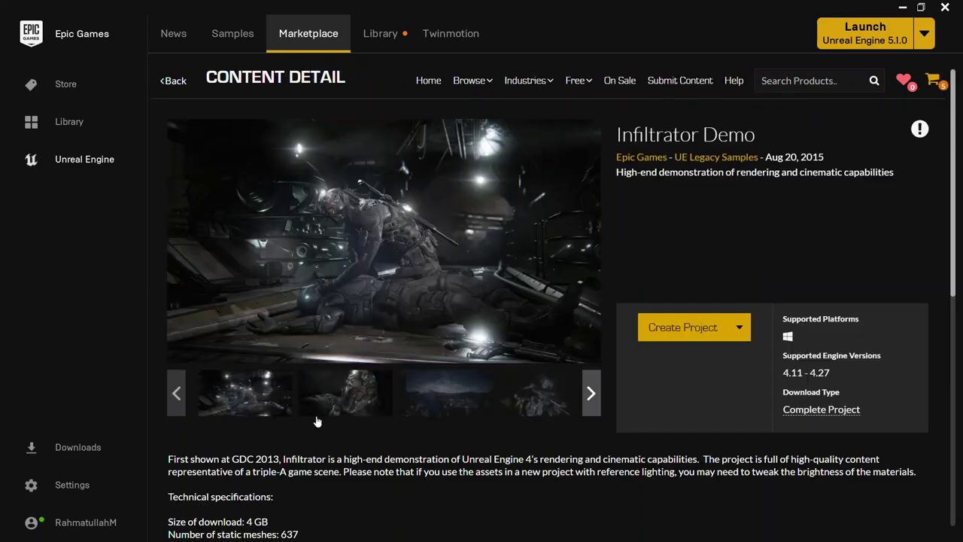
Step: Browse the Infiltrator Demo gallery images (helmet, city, soldier) and scroll through its details
{"action": "left_click", "coordinate": [333, 399]}
{"action": "left_click", "coordinate": [421, 398]}
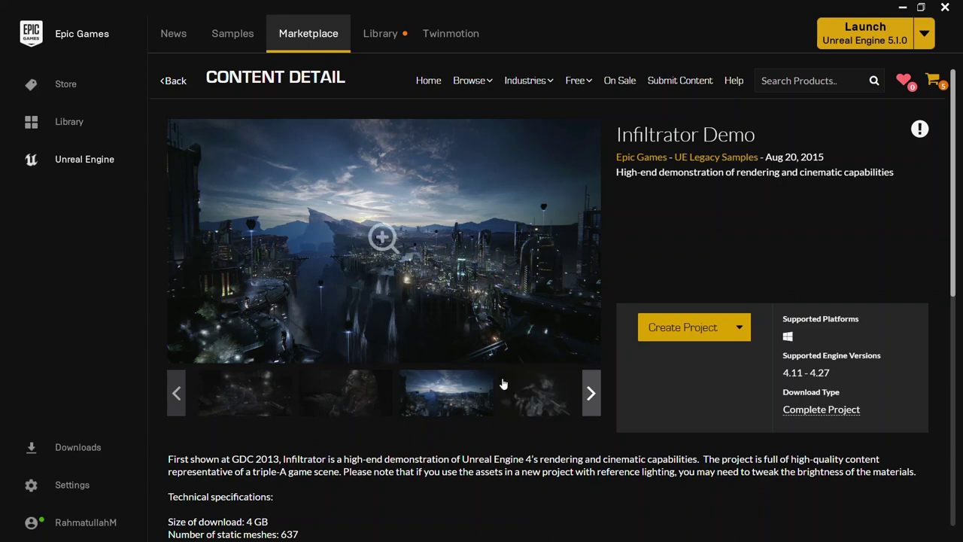
{"action": "left_click", "coordinate": [533, 401]}
{"action": "left_click", "coordinate": [590, 399]}
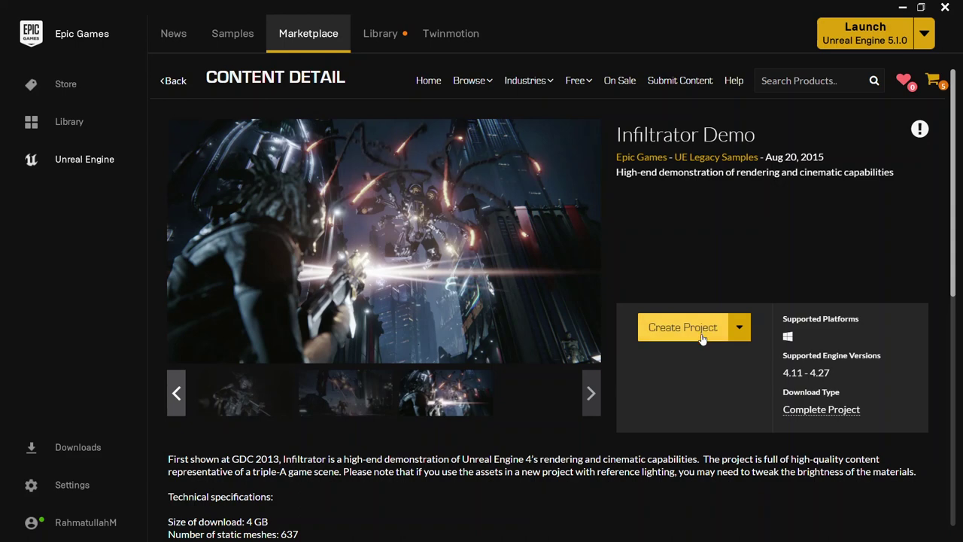
{"action": "scroll", "coordinate": [200, 498], "scroll_direction": "down", "scroll_amount": 2}
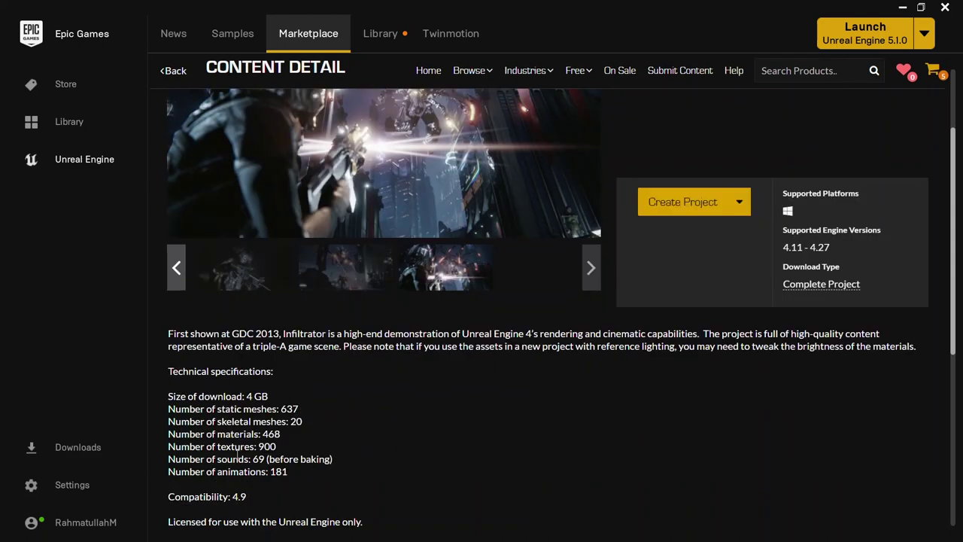
{"action": "scroll", "coordinate": [368, 392], "scroll_direction": "up", "scroll_amount": 2}
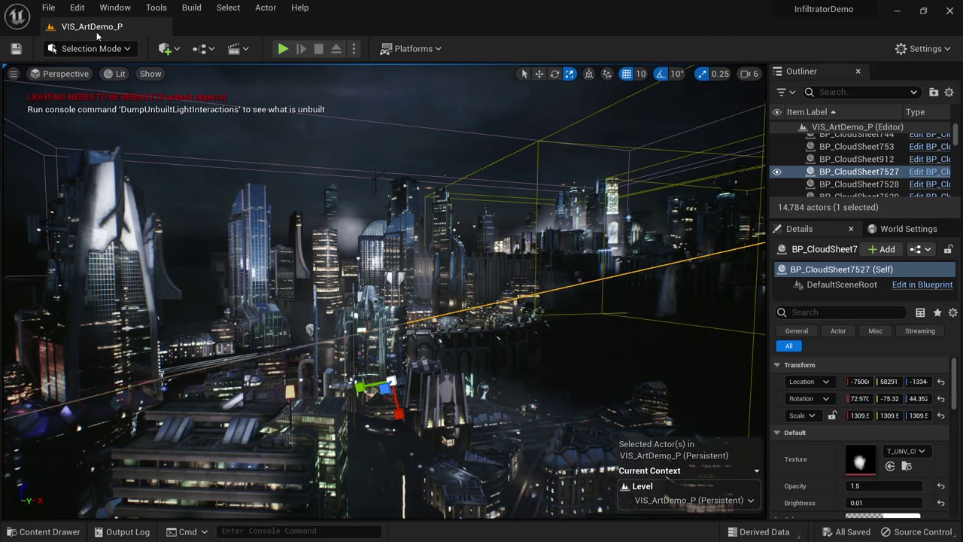
{"action": "left_click", "coordinate": [45, 531]}
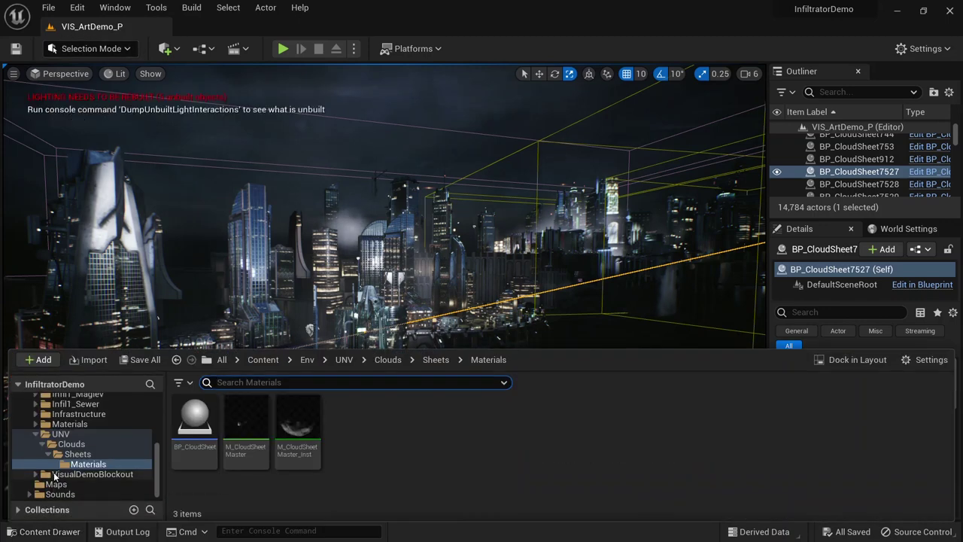
{"action": "left_click", "coordinate": [36, 436]}
{"action": "scroll", "coordinate": [58, 434], "scroll_direction": "up", "scroll_amount": 5}
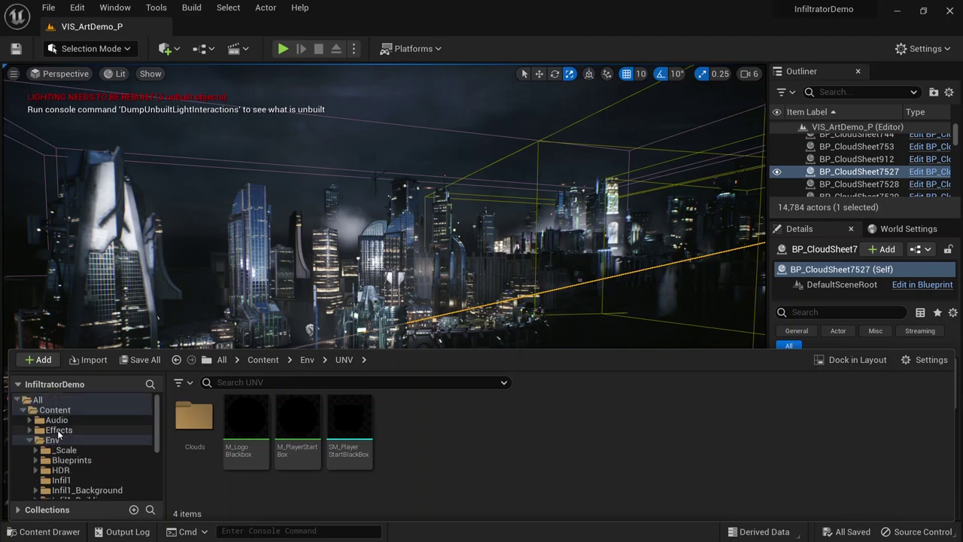
{"action": "double_click", "coordinate": [43, 440]}
{"action": "left_click", "coordinate": [94, 455]}
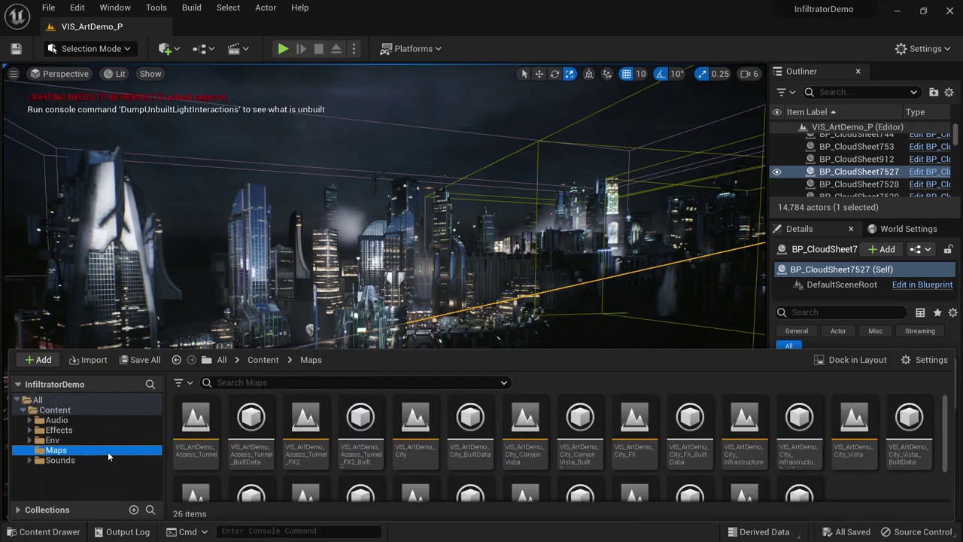
{"action": "scroll", "coordinate": [534, 455], "scroll_direction": "down", "scroll_amount": 2}
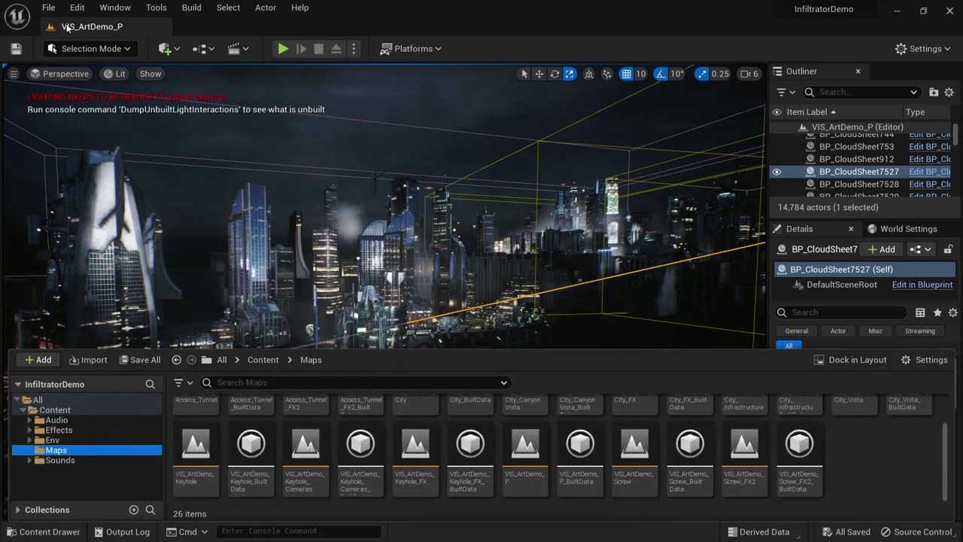
{"action": "right_click_drag", "start_coordinate": [289, 180], "coordinate": [489, 348]}
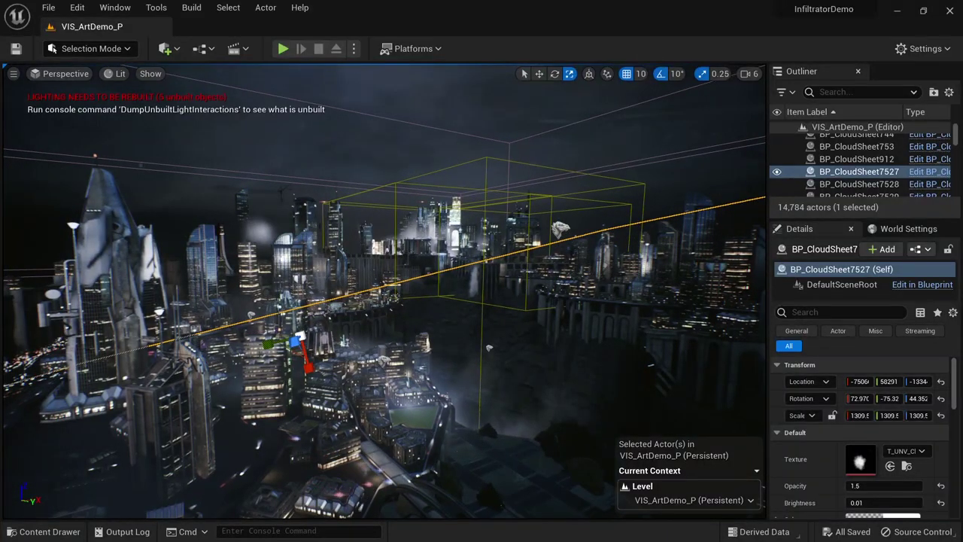
{"action": "right_click_drag", "start_coordinate": [19, 498], "coordinate": [19, 498]}
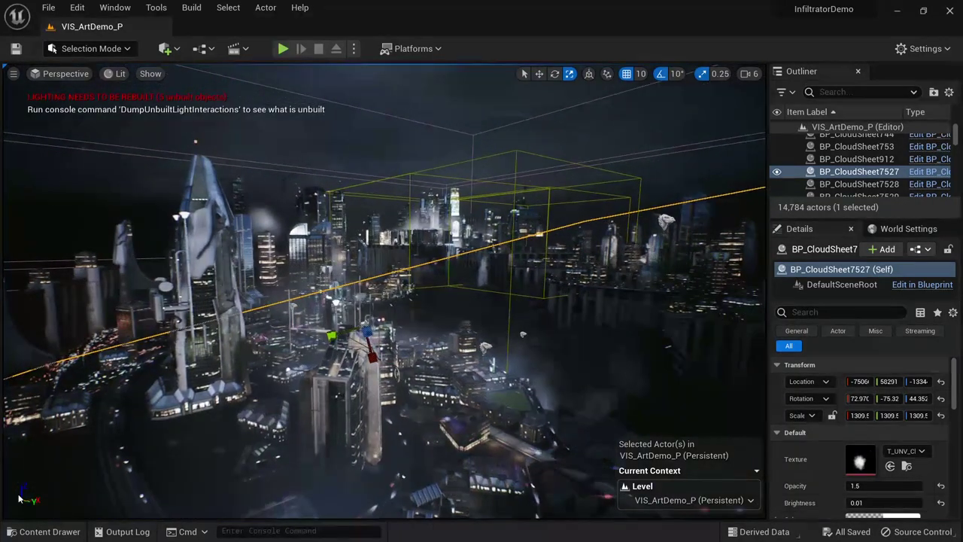
Step: Place a Cine Camera Actor from Quick Add into the city scene
{"action": "left_click", "coordinate": [41, 532]}
{"action": "left_click", "coordinate": [41, 531]}
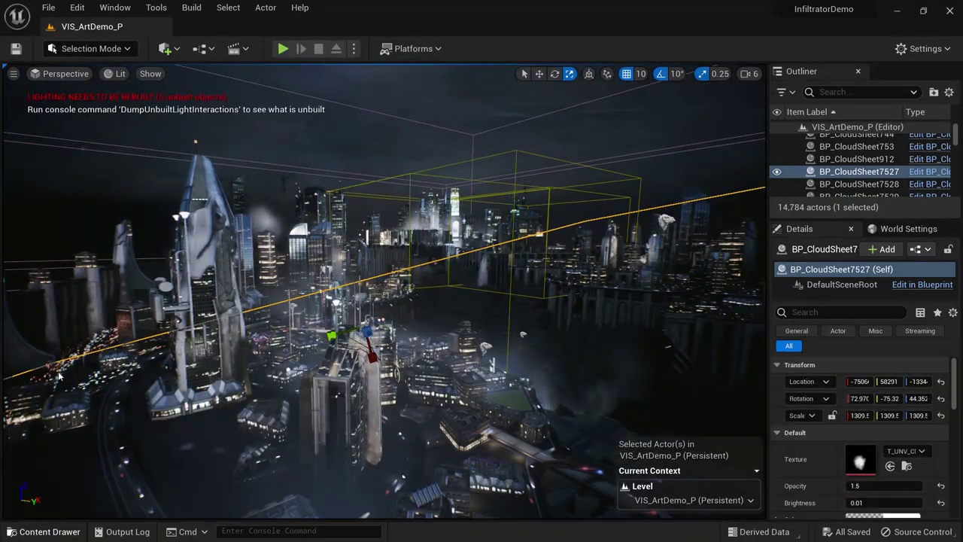
{"action": "left_click", "coordinate": [165, 50]}
{"action": "mouse_move", "coordinate": [193, 199]}
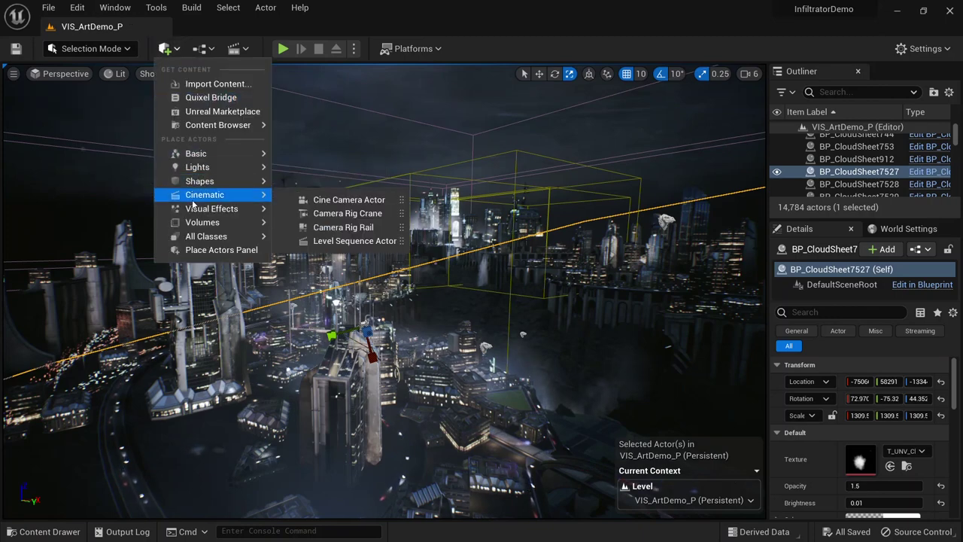
{"action": "left_click_drag", "start_coordinate": [303, 200], "coordinate": [491, 368]}
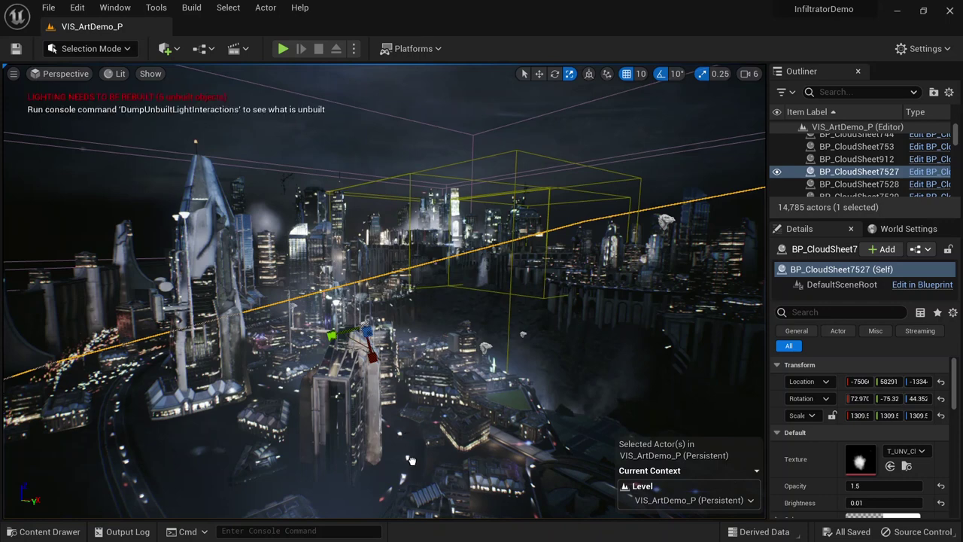
{"action": "left_click_drag", "start_coordinate": [411, 460], "coordinate": [413, 459]}
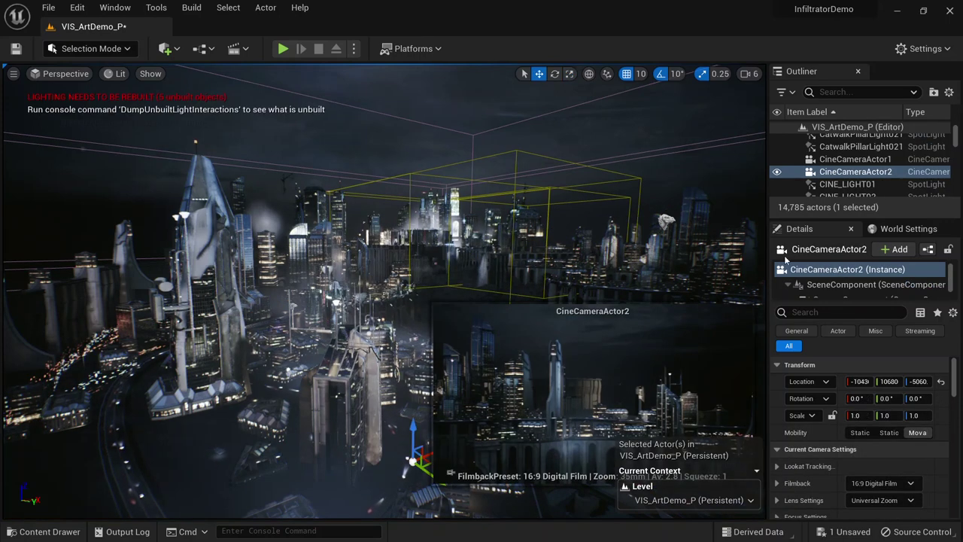
Step: Pilot CineCameraActor2 and aim it to a wide view over the city
{"action": "right_click", "coordinate": [835, 173]}
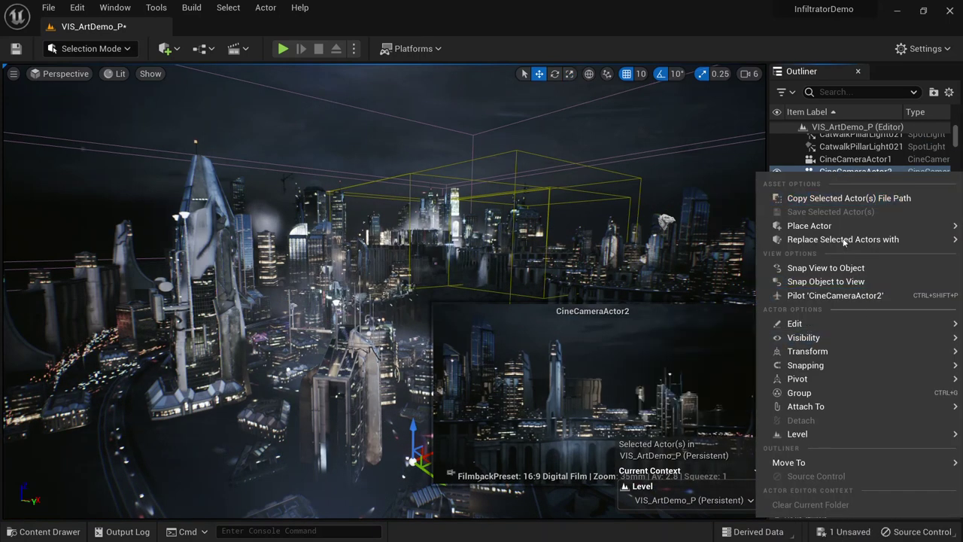
{"action": "left_click", "coordinate": [826, 295]}
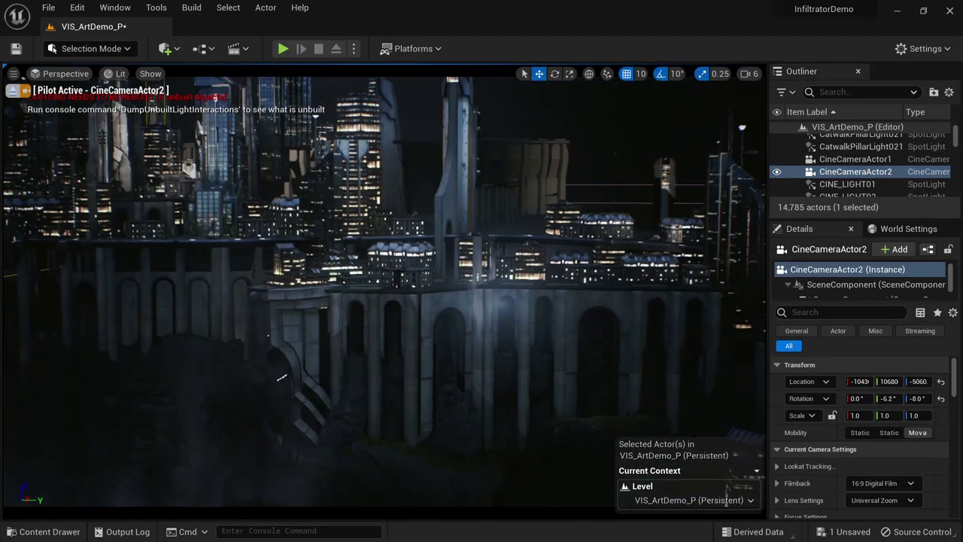
{"action": "right_click_drag", "start_coordinate": [281, 377], "coordinate": [281, 377]}
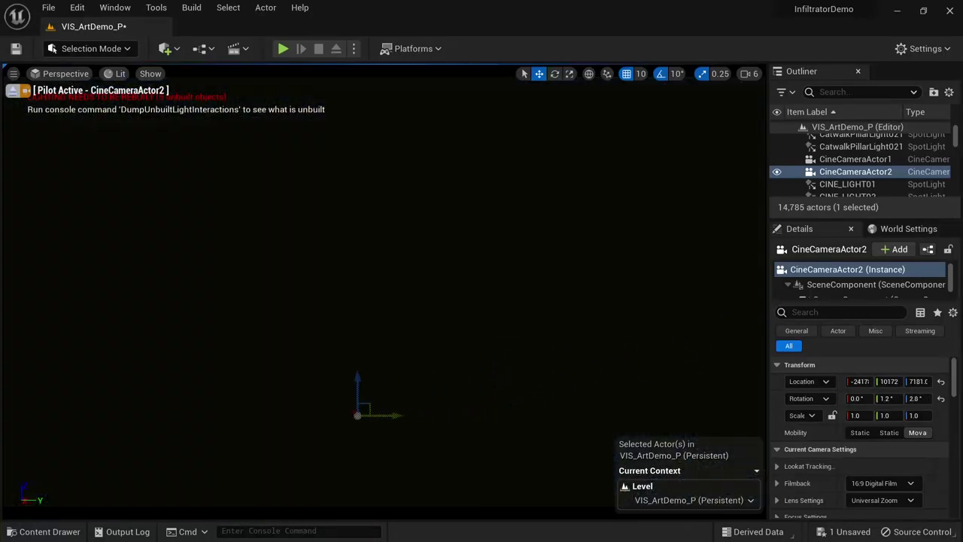
{"action": "right_click_drag", "start_coordinate": [280, 377], "coordinate": [280, 377]}
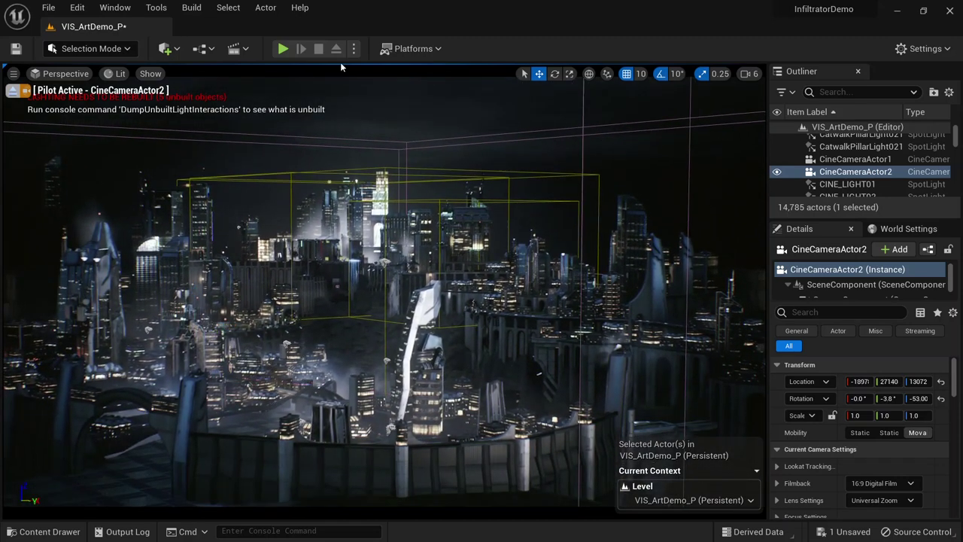
Step: Add a level sequence from the Cinematics menu and save it as NewSeq
{"action": "left_click", "coordinate": [233, 49]}
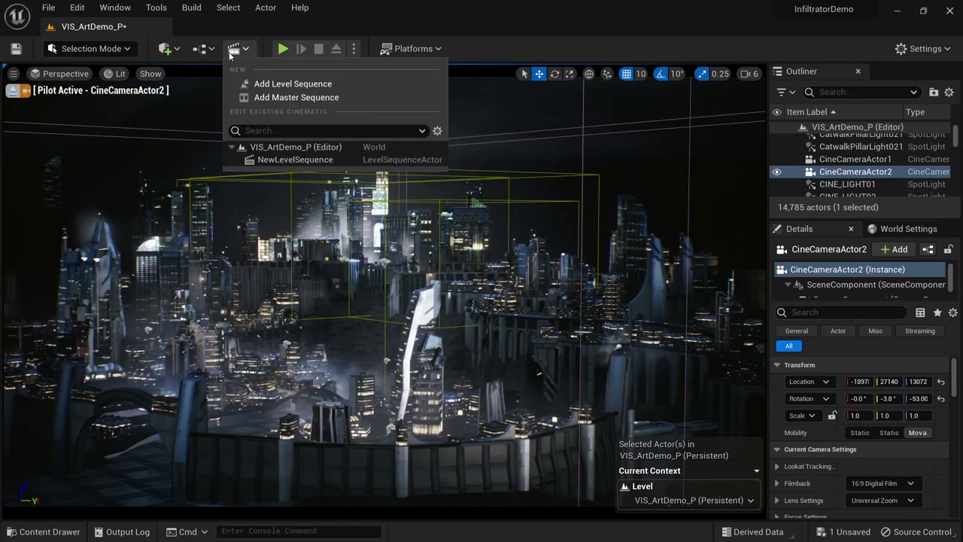
{"action": "left_click", "coordinate": [294, 86]}
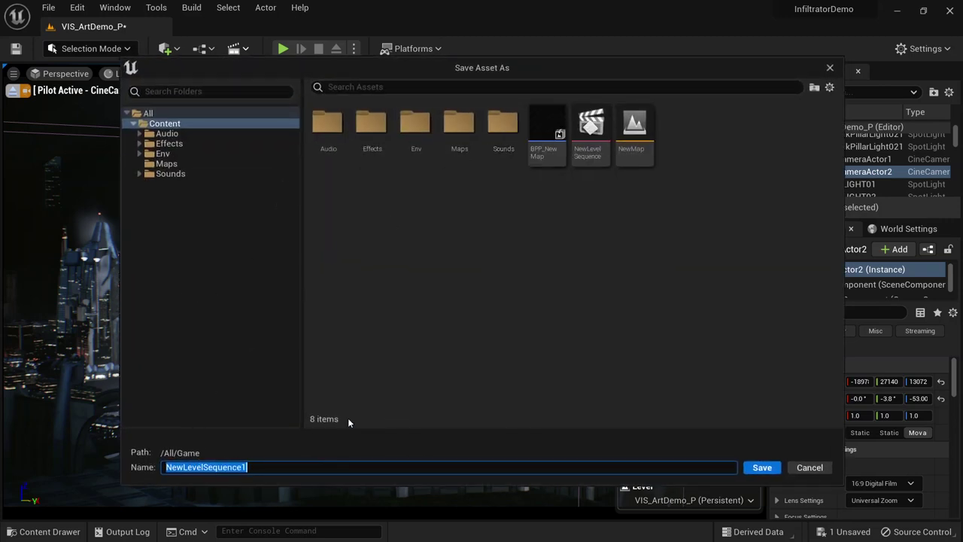
{"action": "type", "text": "NewSeq"}
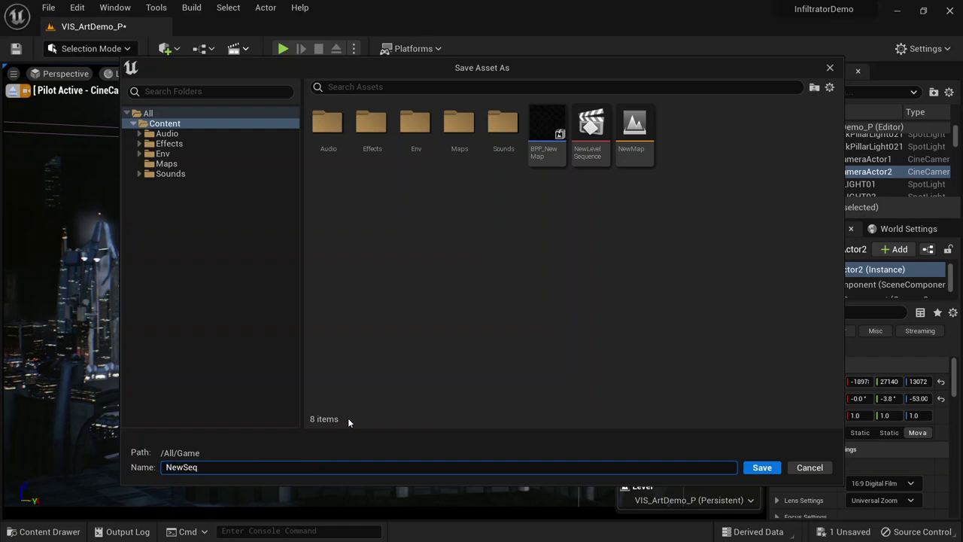
{"action": "left_click", "coordinate": [762, 466]}
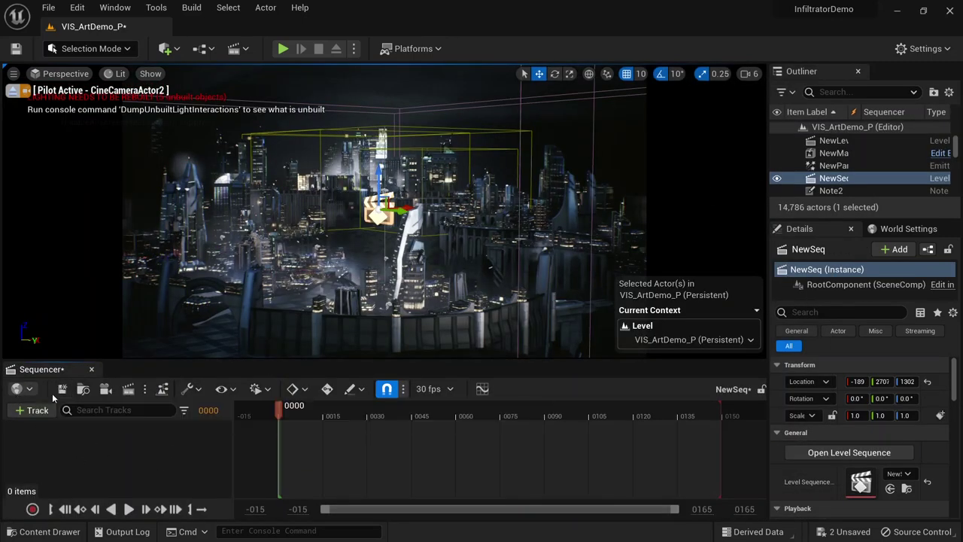
Step: Add CineCameraActor2 to NewSeq as an actor track
{"action": "left_click", "coordinate": [33, 410]}
{"action": "mouse_move", "coordinate": [81, 199]}
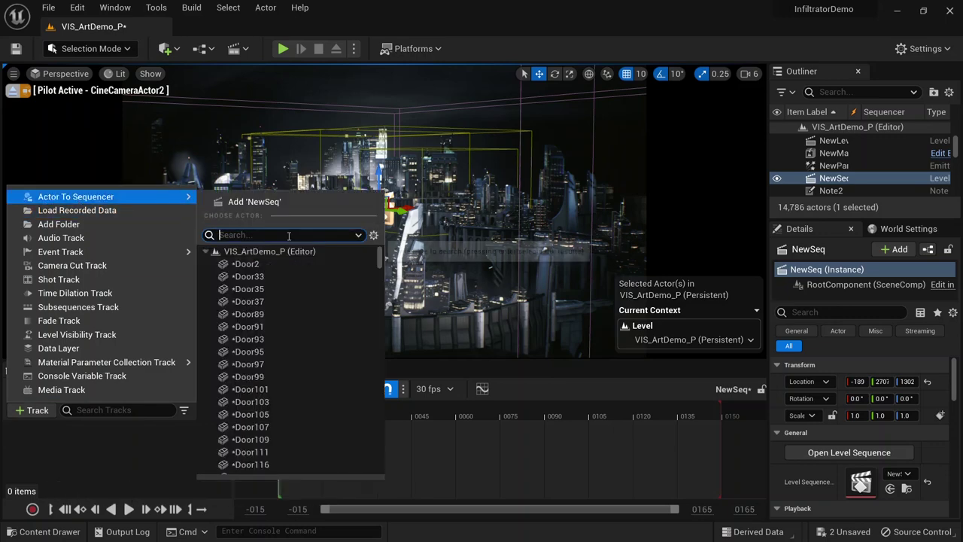
{"action": "type", "text": "cine aa"}
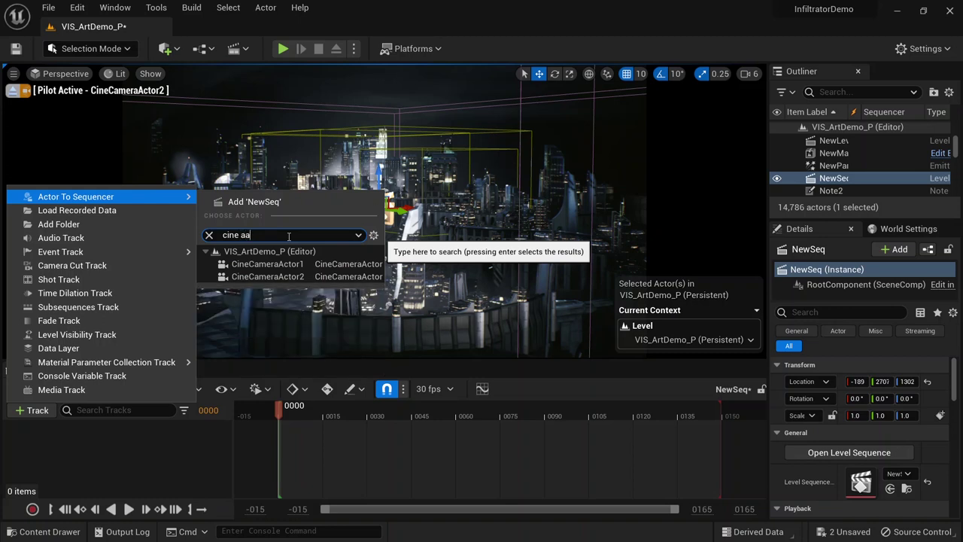
{"action": "left_click", "coordinate": [270, 276]}
Step: Lock the viewport to the Camera Cuts track
{"action": "scroll", "coordinate": [129, 469], "scroll_direction": "down", "scroll_amount": 2}
{"action": "scroll", "coordinate": [129, 469], "scroll_direction": "up", "scroll_amount": 2}
{"action": "scroll", "coordinate": [130, 469], "scroll_direction": "down", "scroll_amount": 2}
{"action": "scroll", "coordinate": [130, 469], "scroll_direction": "up", "scroll_amount": 2}
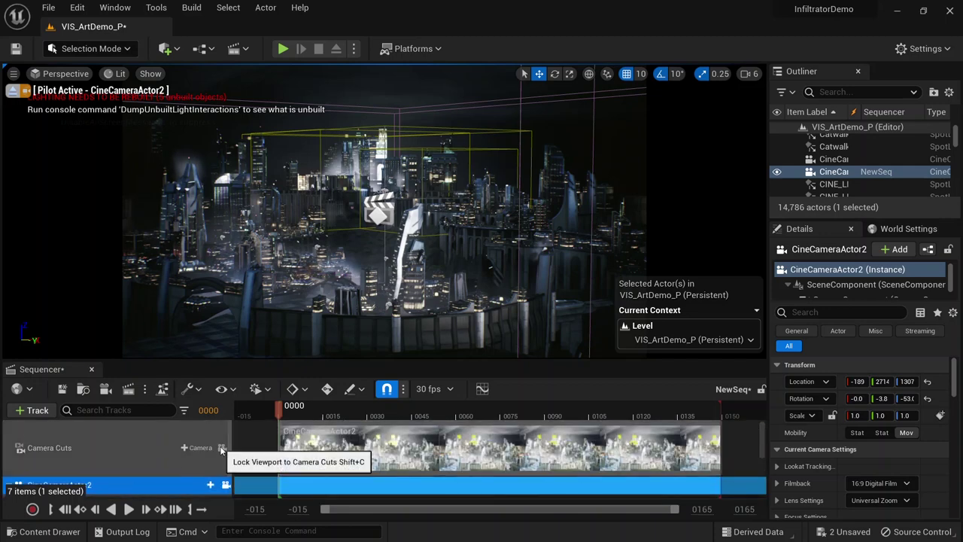
{"action": "left_click", "coordinate": [222, 448]}
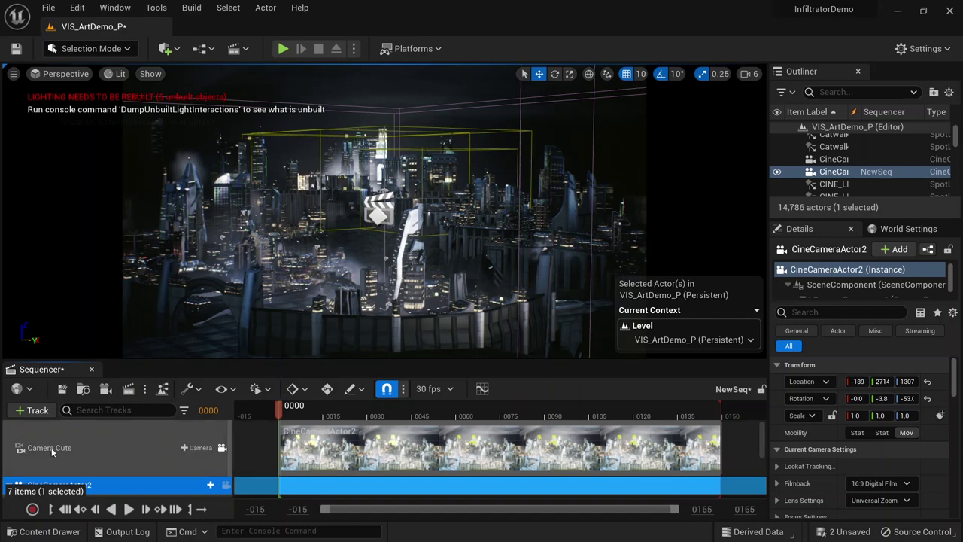
Step: Widen the Outliner name column and enlarge the Details panel to show the camera properties
{"action": "scroll", "coordinate": [88, 449], "scroll_direction": "down", "scroll_amount": 2}
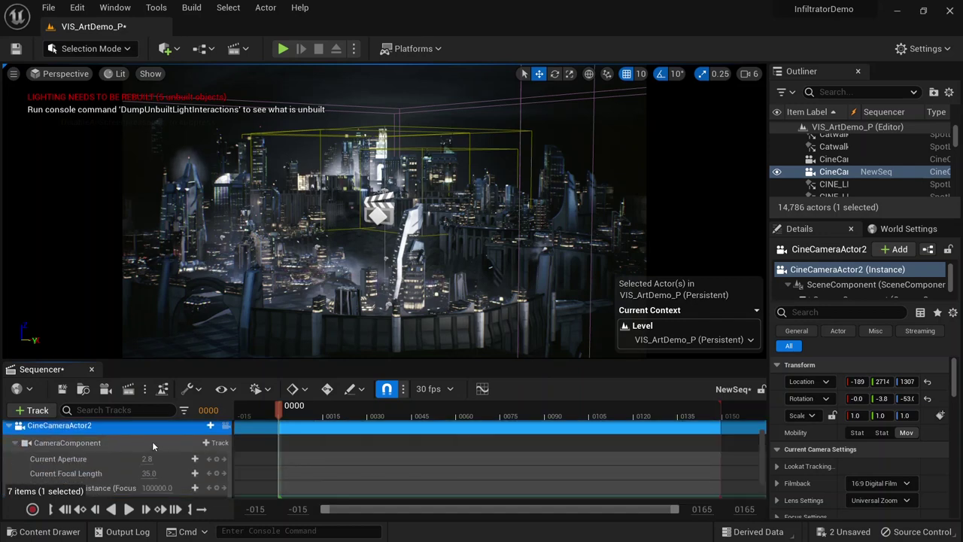
{"action": "scroll", "coordinate": [83, 471], "scroll_direction": "down", "scroll_amount": 1}
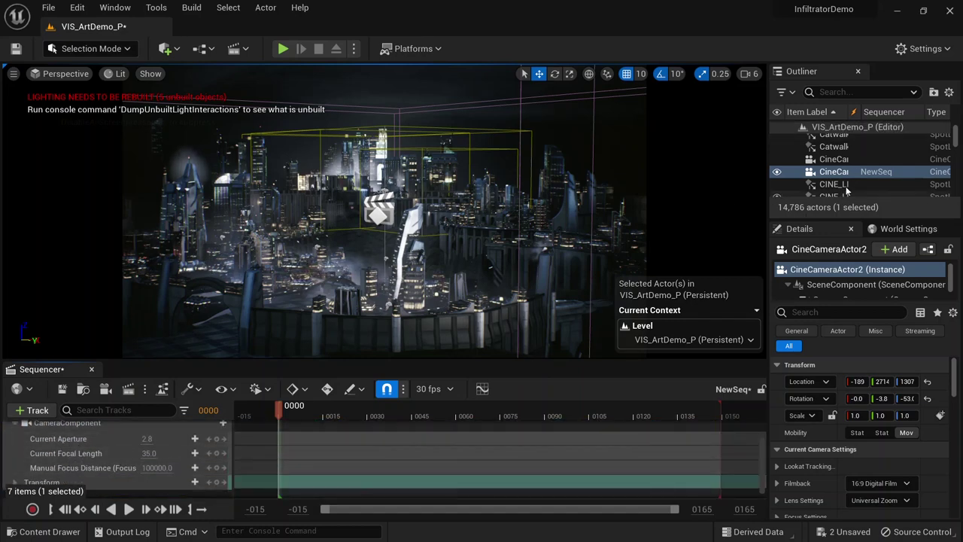
{"action": "left_click_drag", "start_coordinate": [849, 112], "coordinate": [886, 111]}
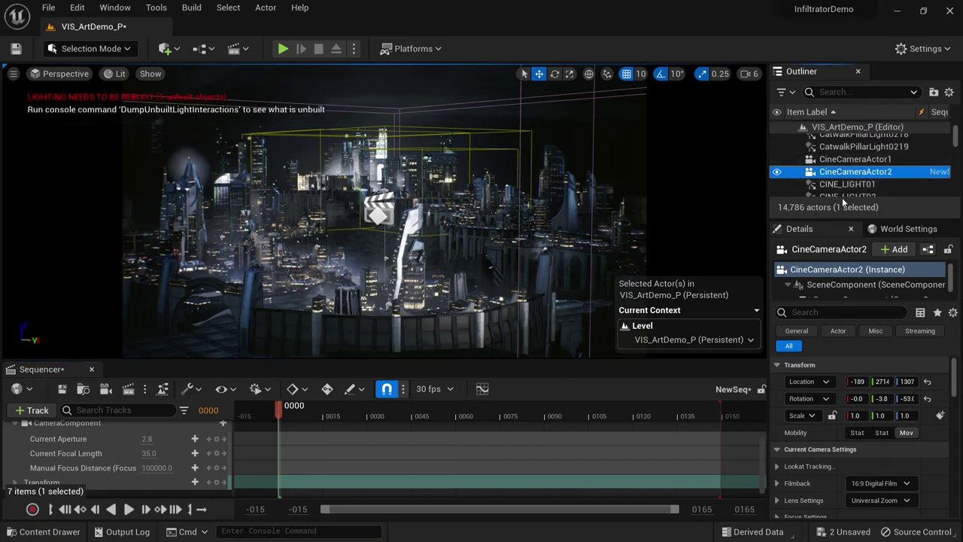
{"action": "left_click_drag", "start_coordinate": [836, 218], "coordinate": [837, 179]}
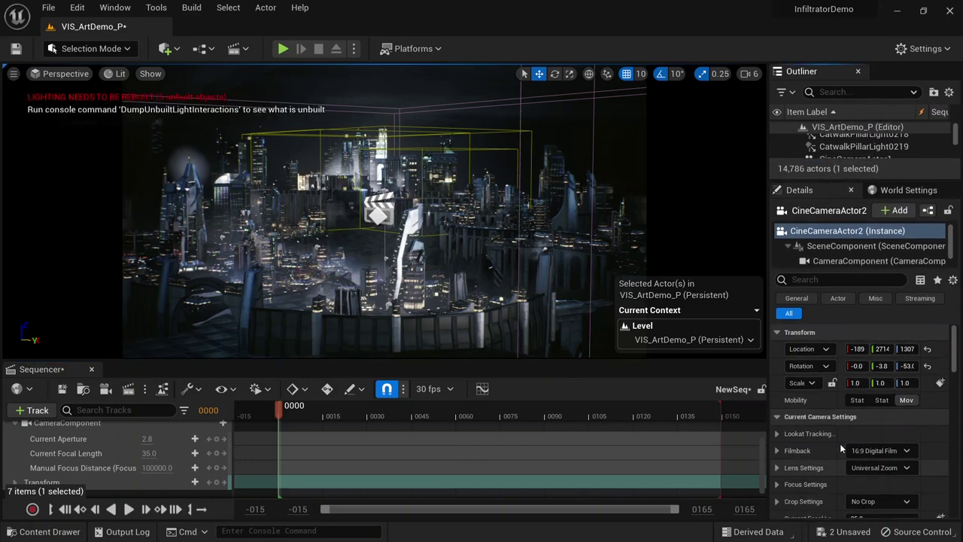
{"action": "scroll", "coordinate": [840, 447], "scroll_direction": "down", "scroll_amount": 2}
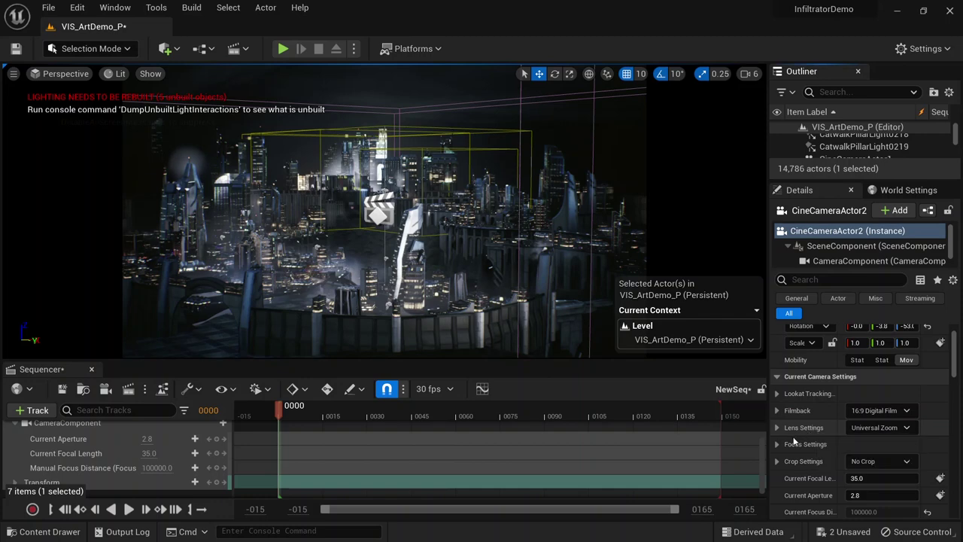
{"action": "scroll", "coordinate": [790, 448], "scroll_direction": "down", "scroll_amount": 1}
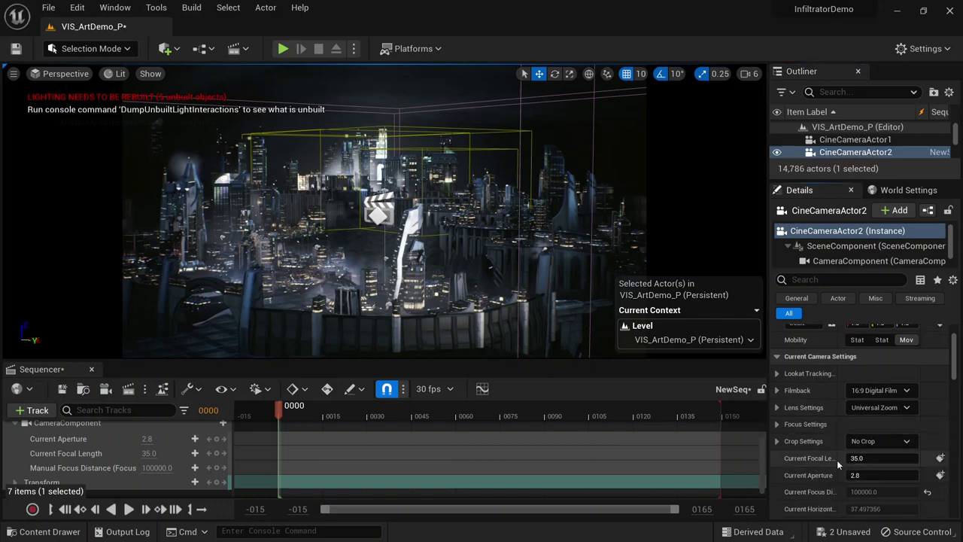
Step: Set CineCameraActor2's Current Focal Length to 90
{"action": "left_click_drag", "start_coordinate": [867, 458], "coordinate": [944, 458]}
{"action": "left_click_drag", "start_coordinate": [882, 458], "coordinate": [881, 457]}
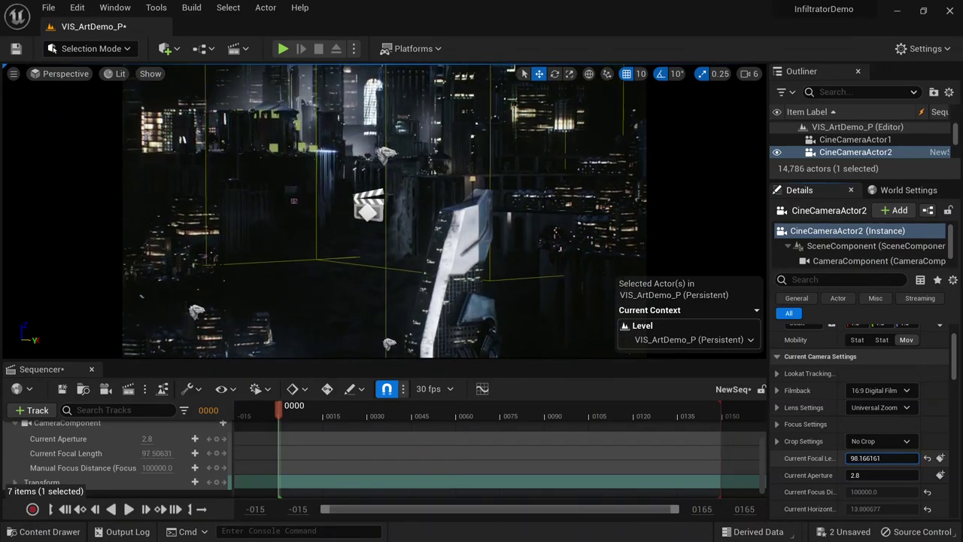
{"action": "left_click", "coordinate": [861, 458]}
{"action": "type", "text": "90"}
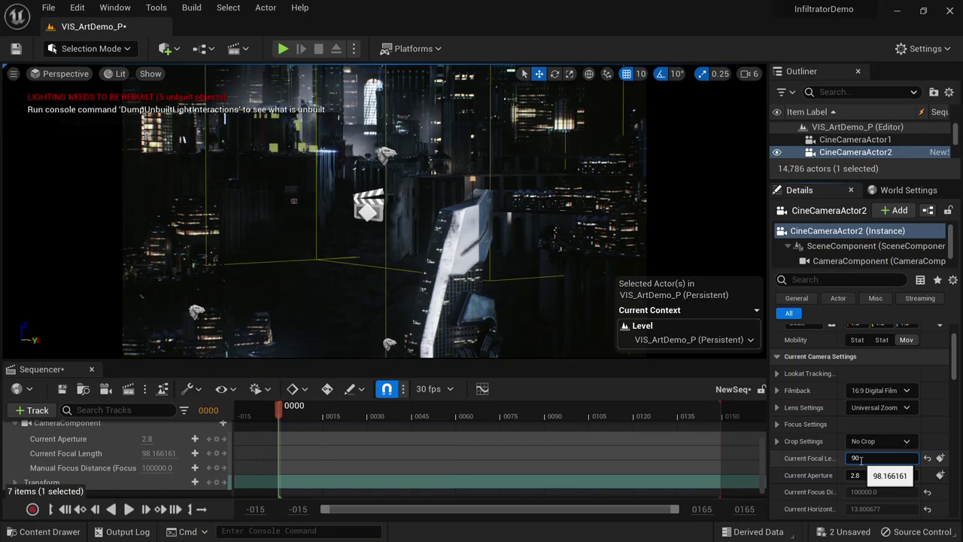
{"action": "key", "text": "Return"}
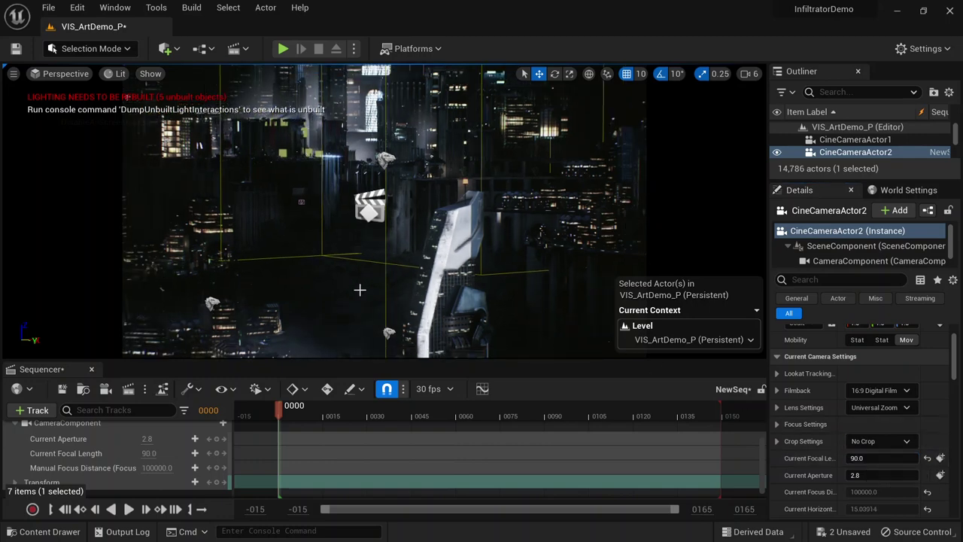
{"action": "scroll", "coordinate": [172, 468], "scroll_direction": "up", "scroll_amount": 4}
{"action": "scroll", "coordinate": [116, 469], "scroll_direction": "down", "scroll_amount": 1}
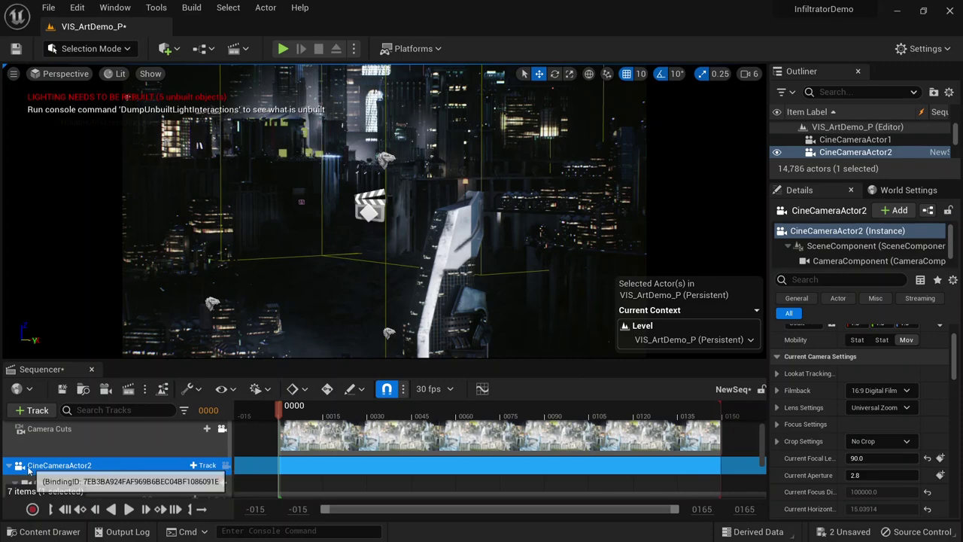
Step: Pilot CineCameraActor2 onto the lit skyscrapers, save everything with Ctrl+S, and open Plugins
{"action": "left_click", "coordinate": [225, 465]}
{"action": "right_click_drag", "start_coordinate": [384, 211], "coordinate": [229, 233]}
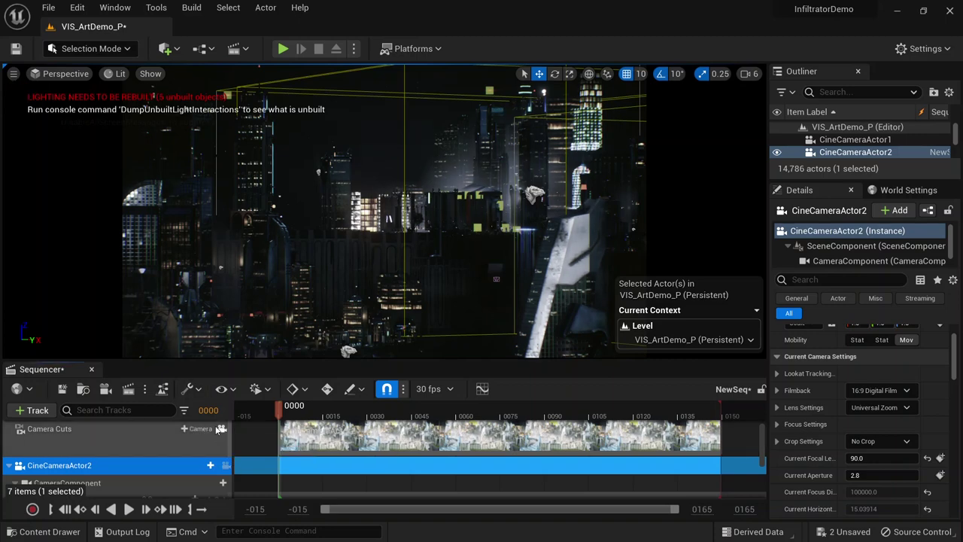
{"action": "key", "text": "ctrl+s"}
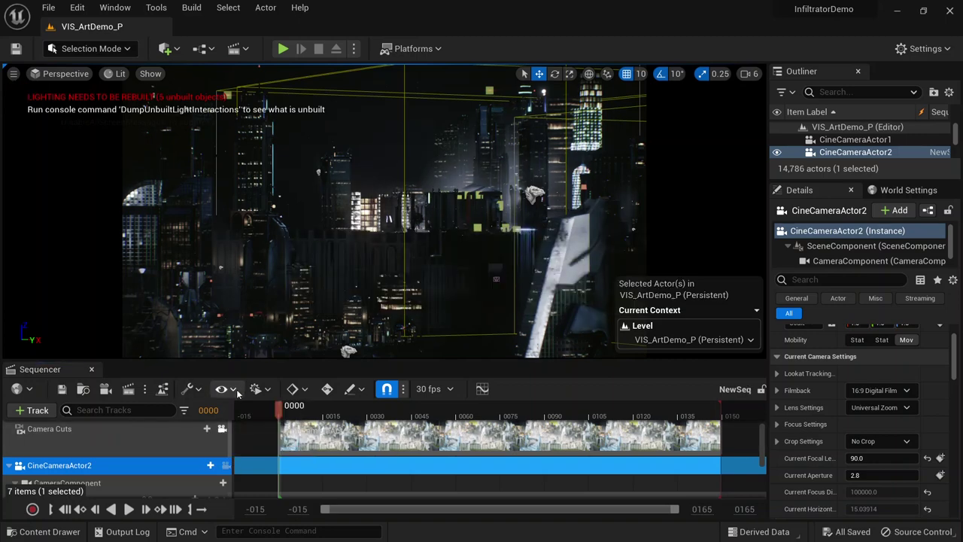
{"action": "left_click", "coordinate": [922, 48]}
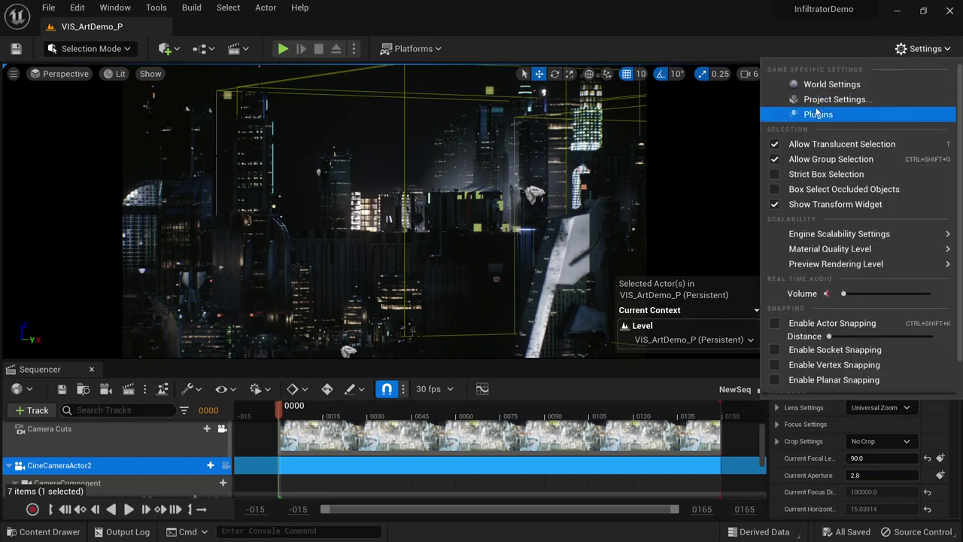
{"action": "left_click", "coordinate": [819, 113]}
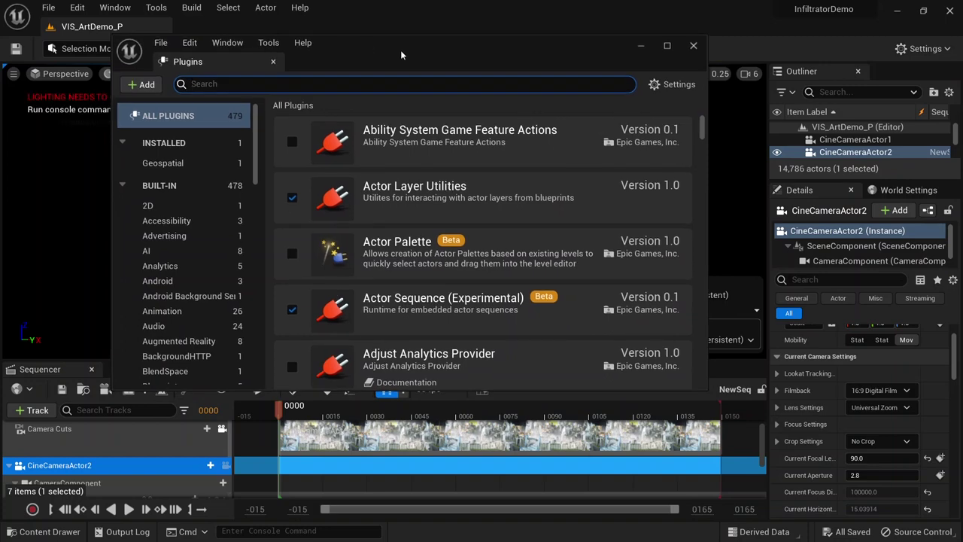
{"action": "double_click", "coordinate": [401, 49]}
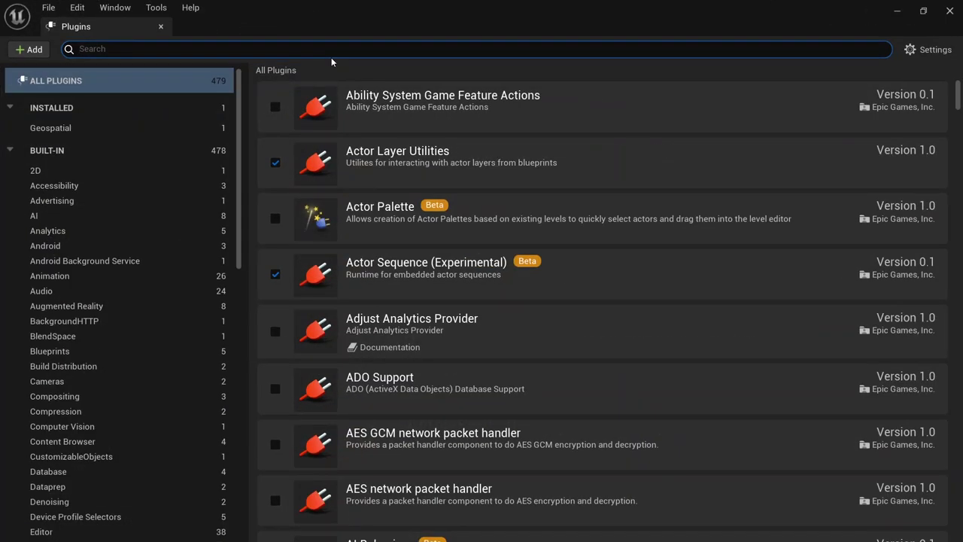
{"action": "type", "text": "render"}
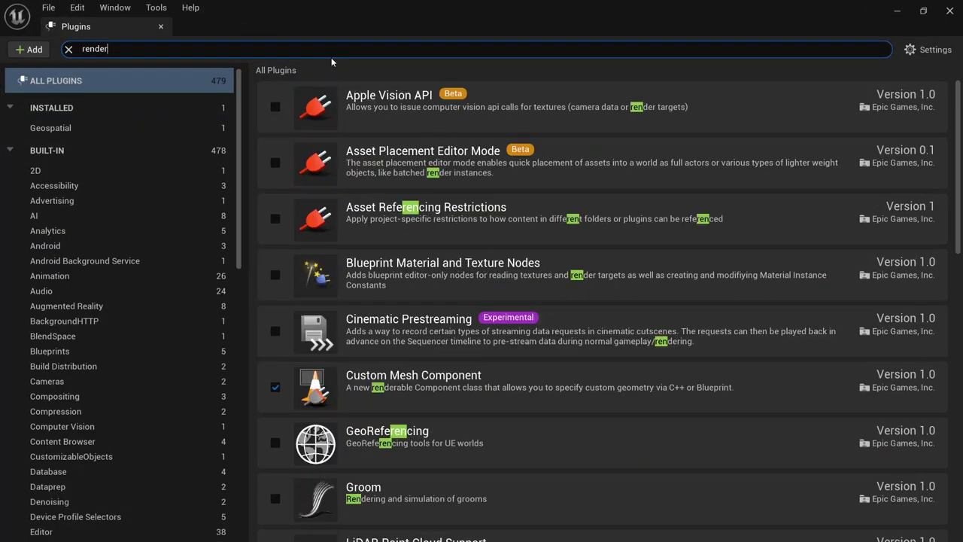
{"action": "scroll", "coordinate": [472, 280], "scroll_direction": "down", "scroll_amount": 2}
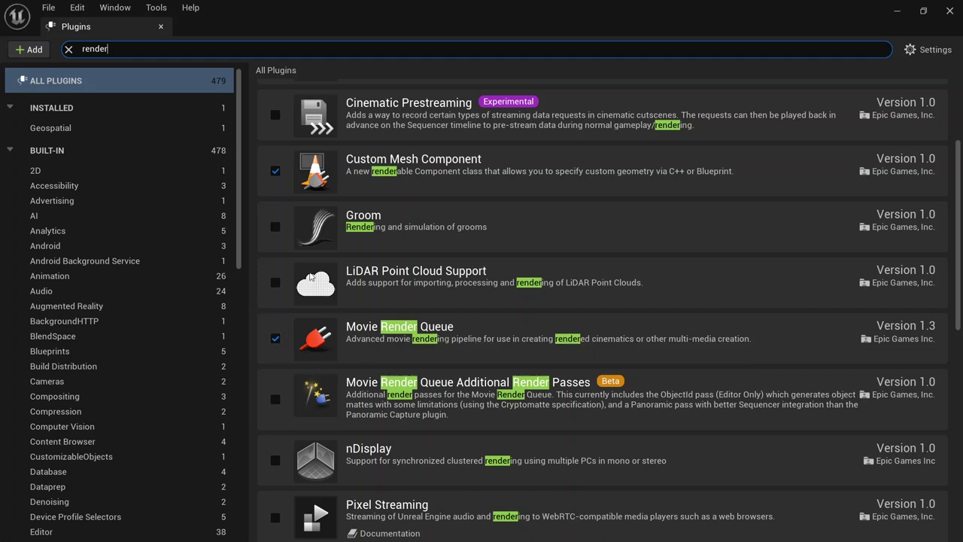
{"action": "left_click", "coordinate": [275, 338]}
{"action": "left_click", "coordinate": [275, 338]}
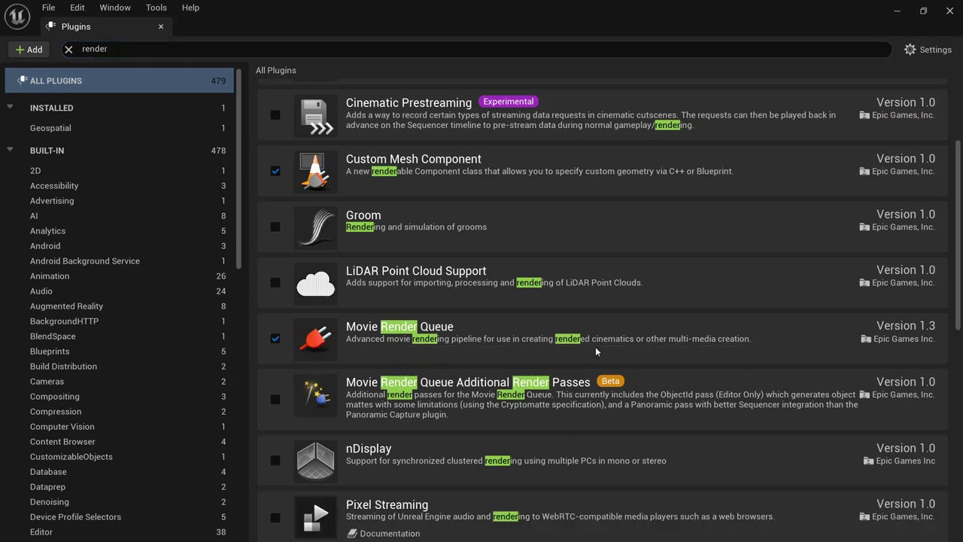
{"action": "left_click", "coordinate": [275, 338]}
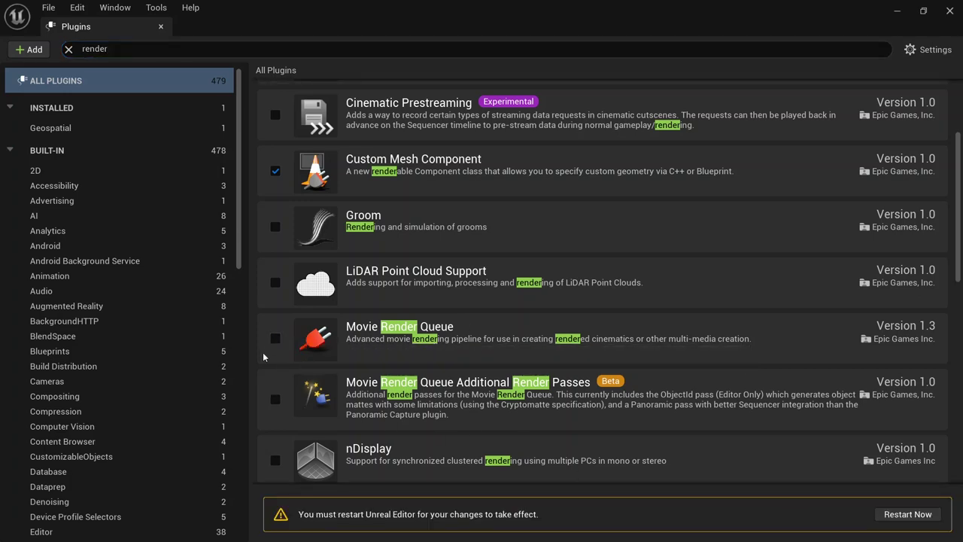
{"action": "left_click", "coordinate": [275, 338]}
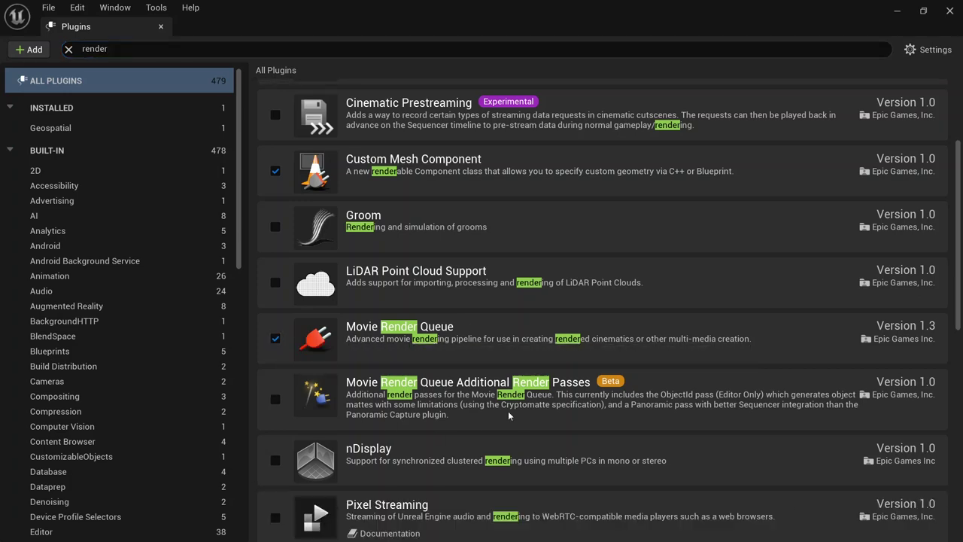
{"action": "left_click", "coordinate": [161, 26]}
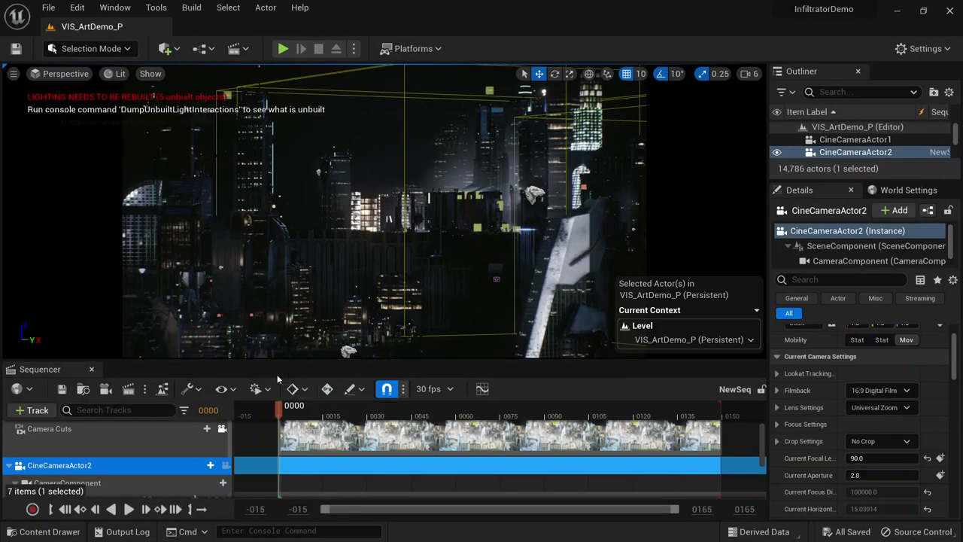
Step: Send NewSeq to the Movie Render Queue and select its .jpg Sequence [8bit] setting
{"action": "scroll", "coordinate": [167, 465], "scroll_direction": "up", "scroll_amount": 1}
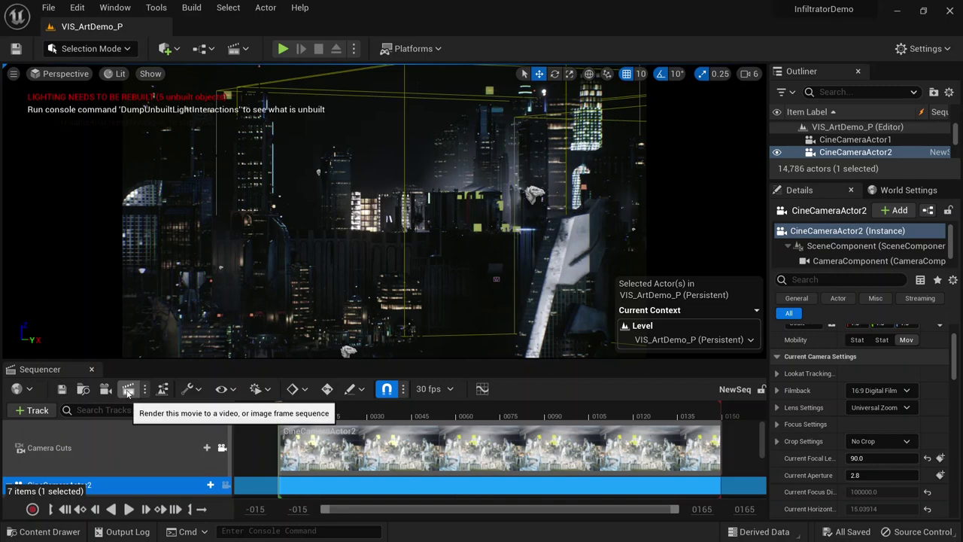
{"action": "left_click", "coordinate": [127, 389]}
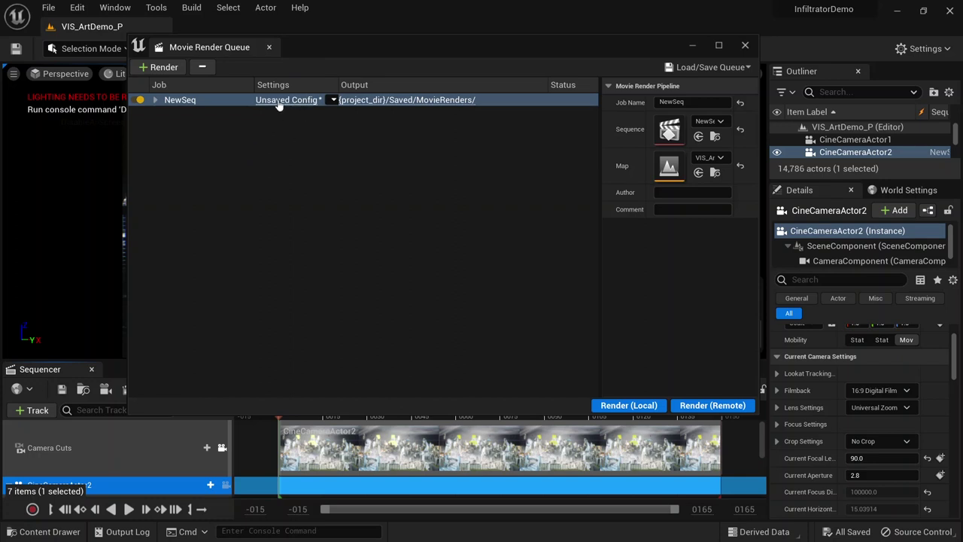
{"action": "left_click", "coordinate": [278, 105]}
{"action": "left_click", "coordinate": [345, 149]}
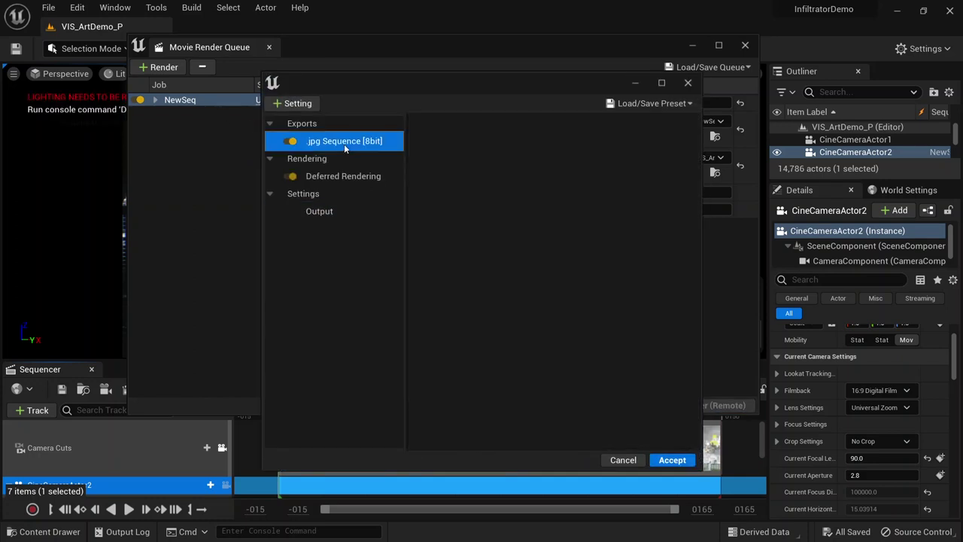
Step: Replace the .jpg export with .exr Sequence [16bit], add High Resolution, and show Output settings
{"action": "key", "text": "Delete"}
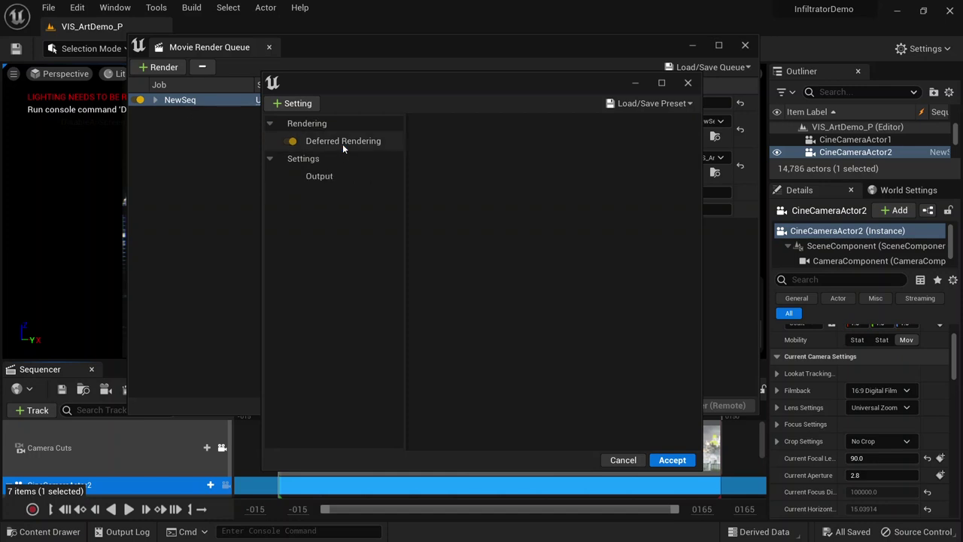
{"action": "left_click", "coordinate": [296, 103]}
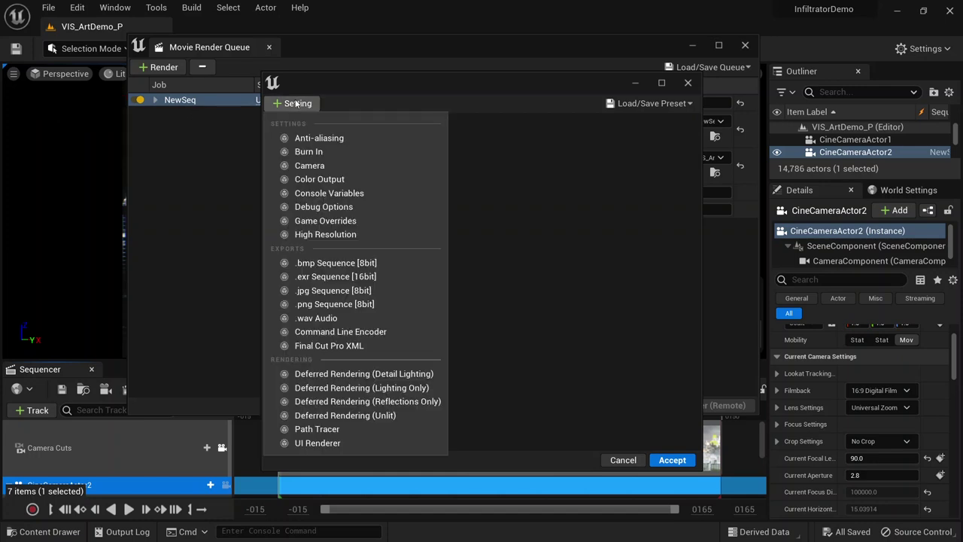
{"action": "left_click", "coordinate": [316, 279]}
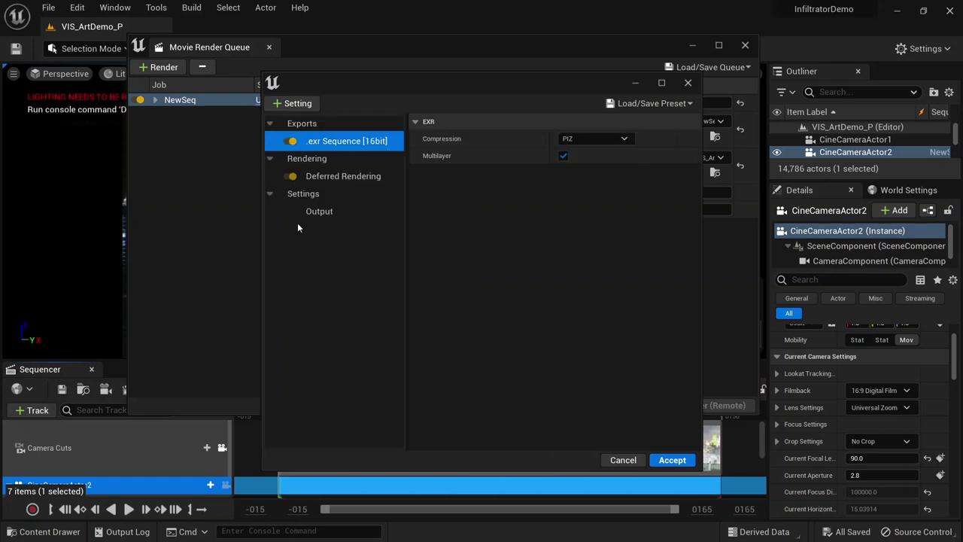
{"action": "left_click", "coordinate": [319, 197]}
{"action": "left_click", "coordinate": [296, 103]}
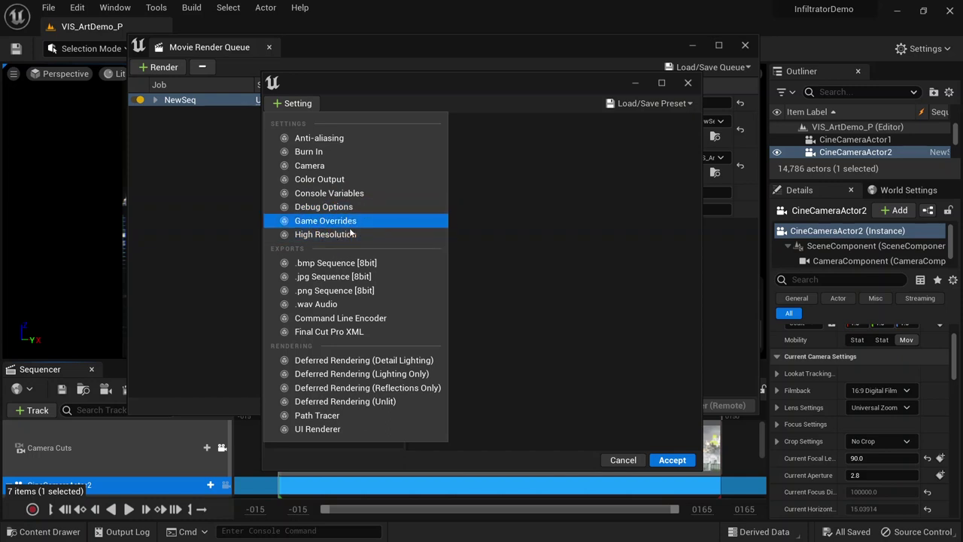
{"action": "left_click", "coordinate": [331, 236]}
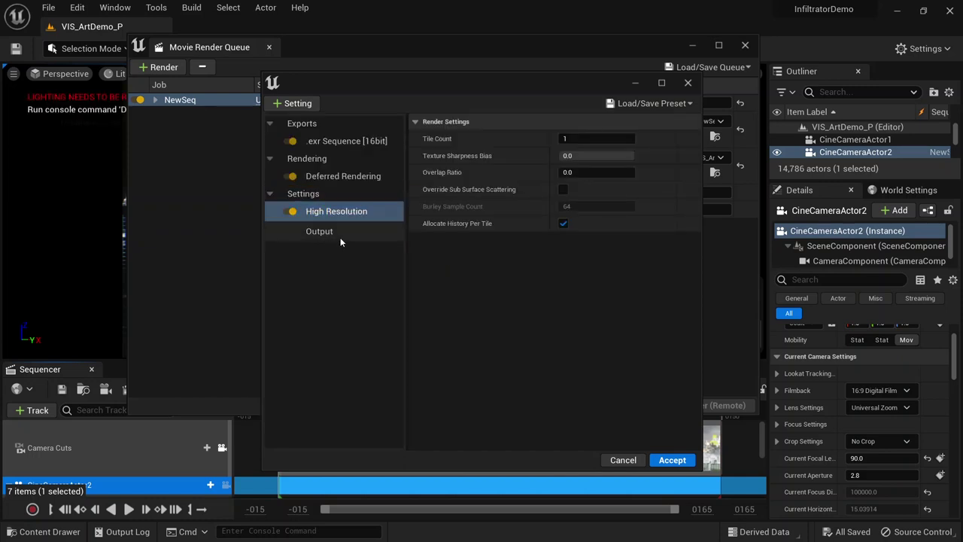
{"action": "left_click", "coordinate": [338, 237]}
{"action": "left_click", "coordinate": [576, 172]}
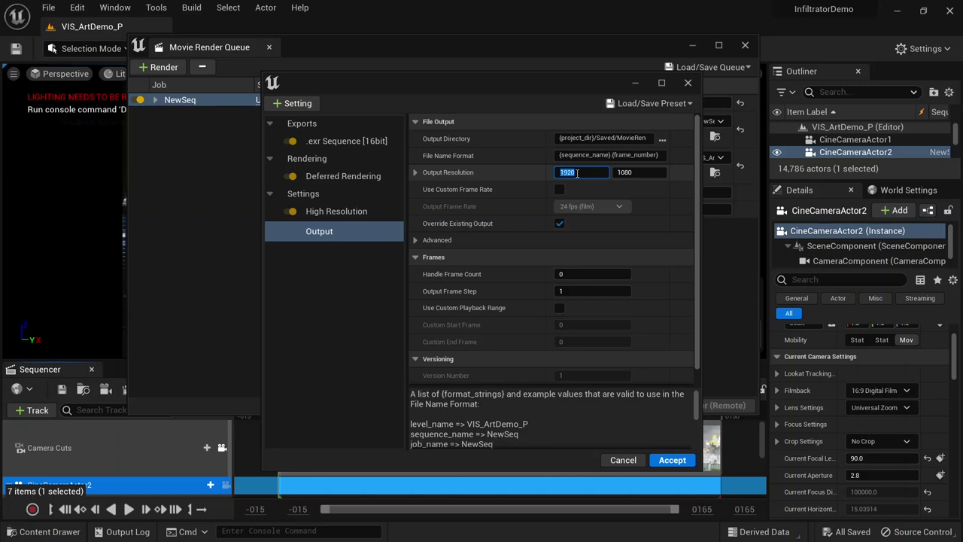
Step: Multiply the output resolution by 4, giving 7680×8640
{"action": "left_click", "coordinate": [576, 173]}
{"action": "type", "text": "*4"}
{"action": "key", "text": "Return"}
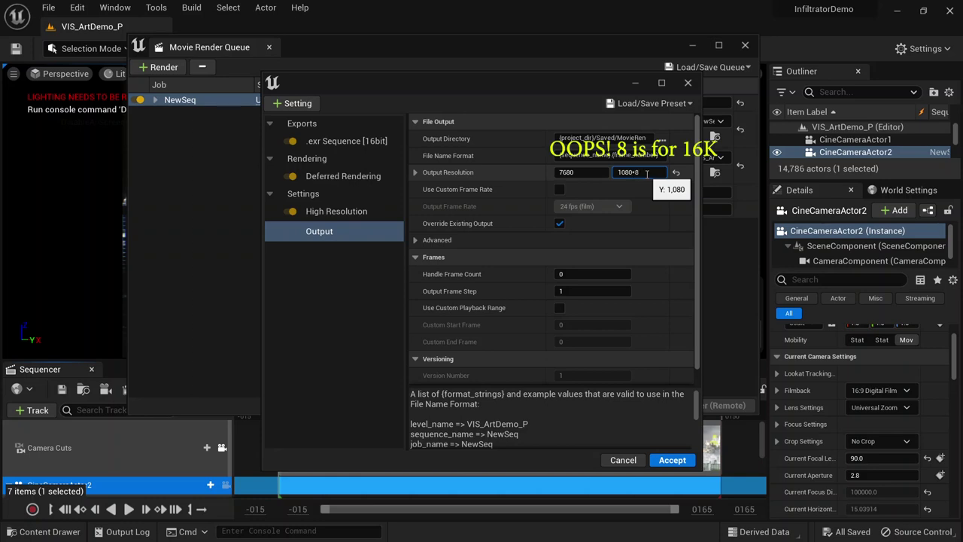
{"action": "key", "text": "shift+Tab"}
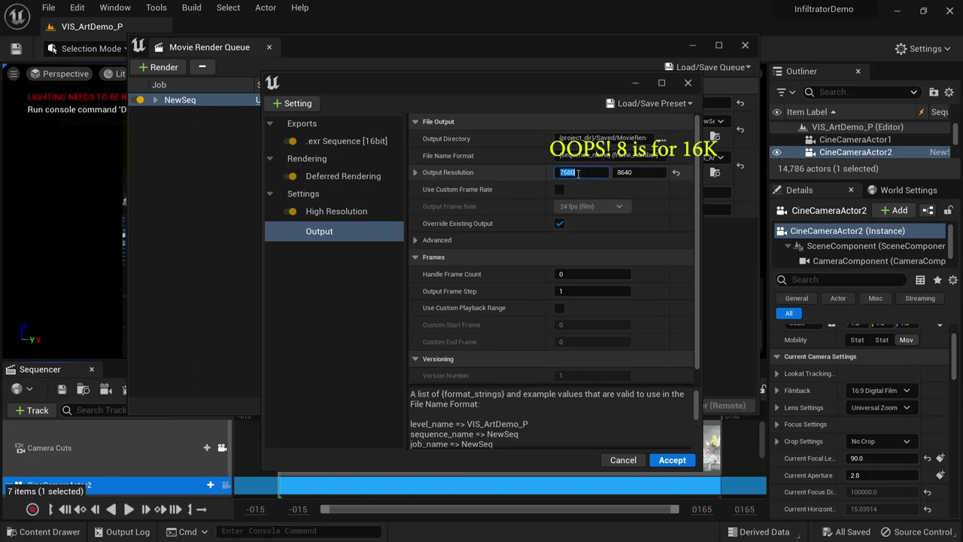
{"action": "left_click", "coordinate": [673, 229]}
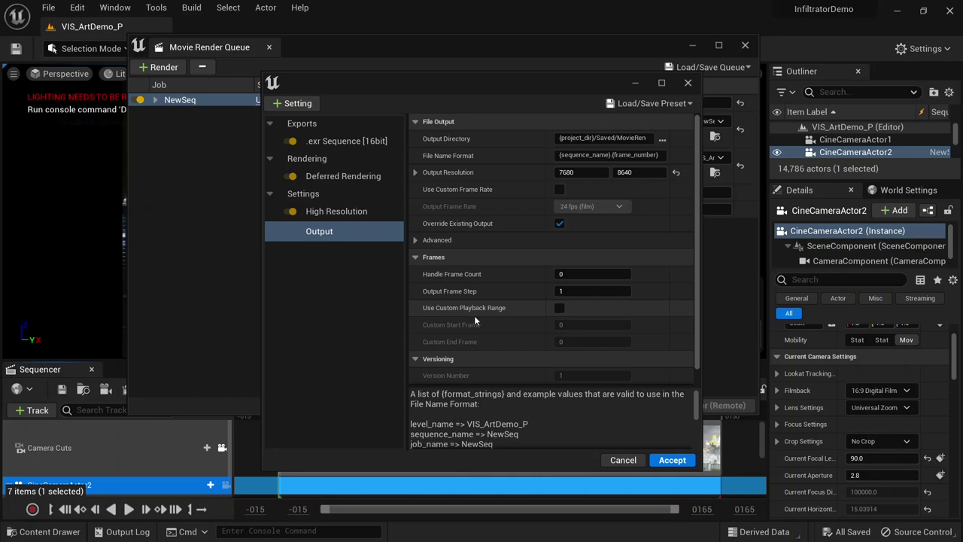
Step: Try custom playback range and custom frame rate, leaving frame rate off at 24 fps
{"action": "left_click", "coordinate": [559, 307]}
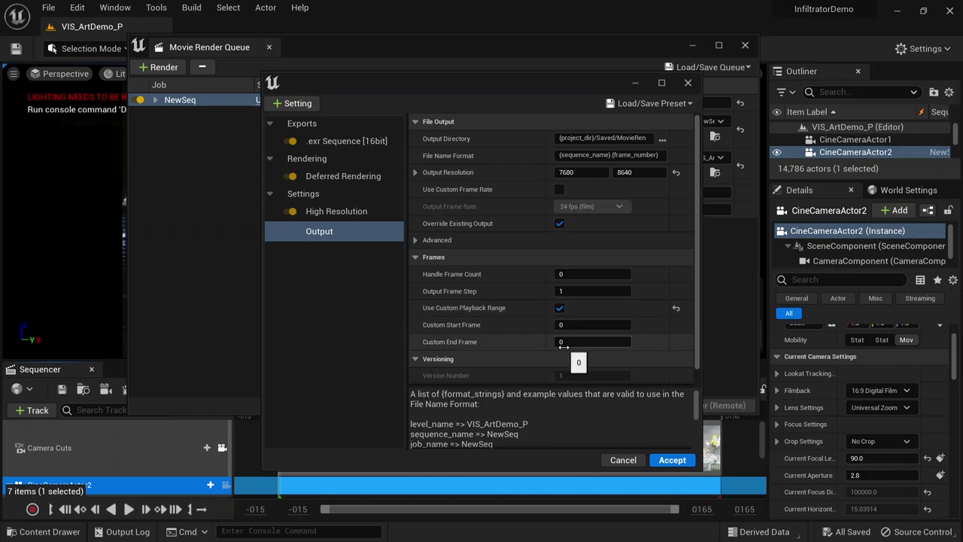
{"action": "left_click", "coordinate": [559, 308]}
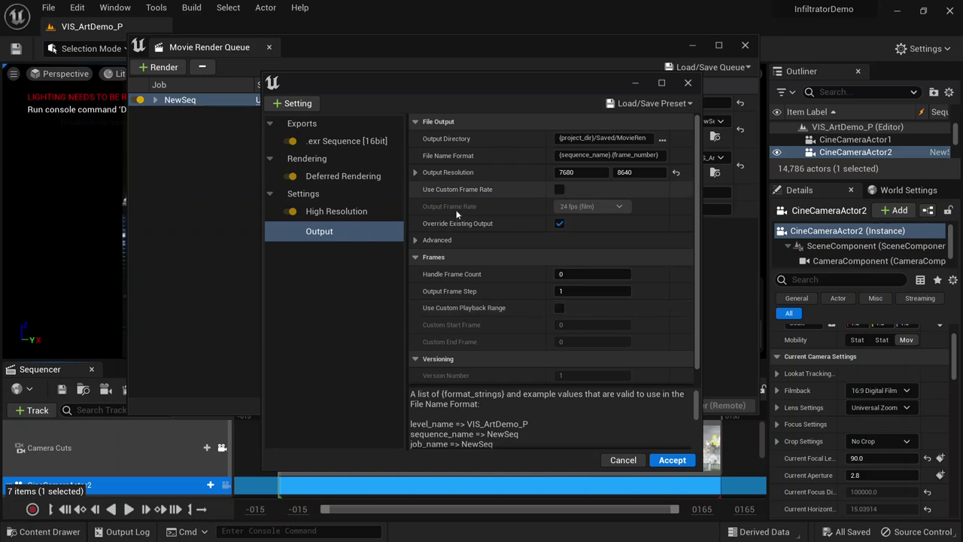
{"action": "left_click", "coordinate": [559, 189]}
{"action": "left_click", "coordinate": [594, 206]}
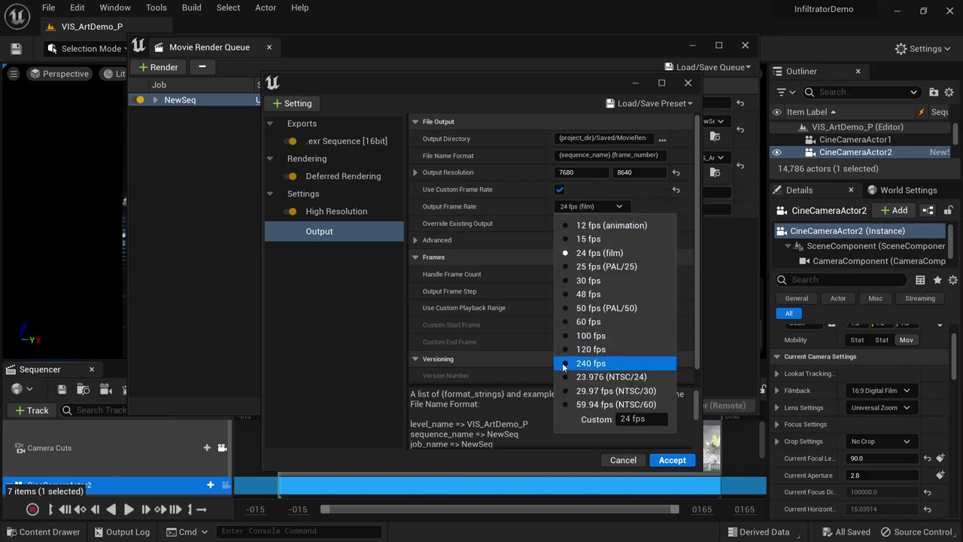
{"action": "left_click", "coordinate": [559, 190]}
{"action": "left_click", "coordinate": [559, 189]}
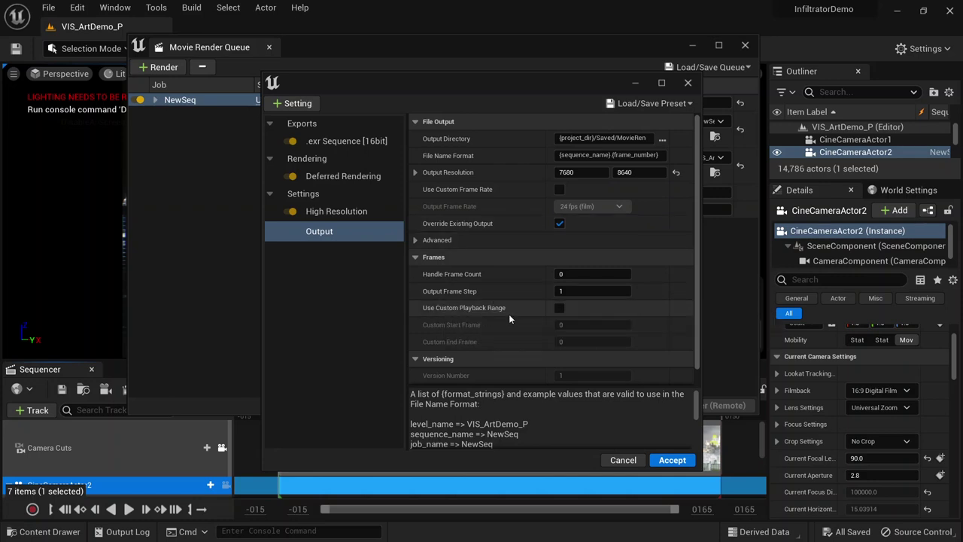
Step: Enable a custom playback range from start frame 4 to end frame 6
{"action": "left_click", "coordinate": [558, 308]}
{"action": "left_click", "coordinate": [565, 325]}
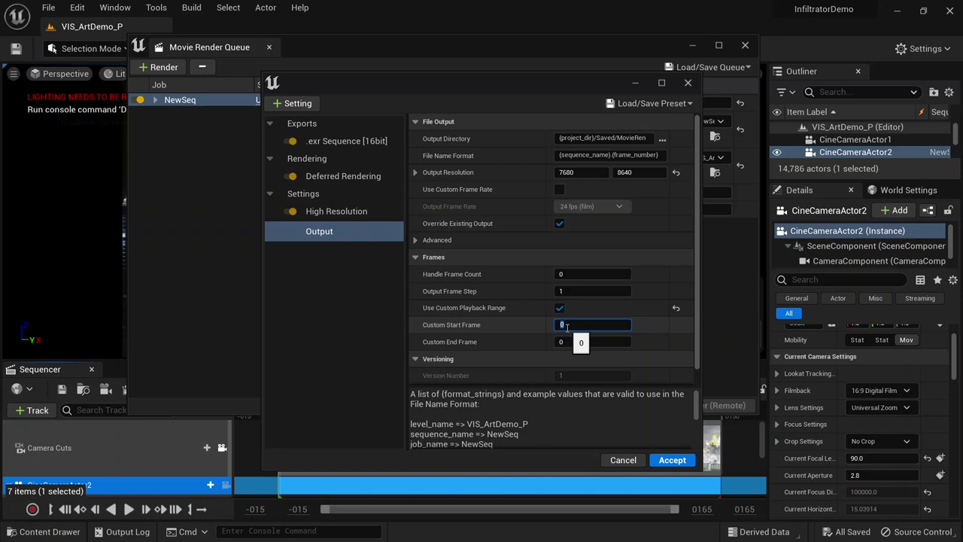
{"action": "type", "text": "4"}
{"action": "key", "text": "Tab"}
{"action": "type", "text": "5"}
{"action": "left_click", "coordinate": [583, 330]}
{"action": "left_click", "coordinate": [579, 343]}
{"action": "type", "text": "6"}
{"action": "left_click", "coordinate": [586, 324]}
{"action": "left_click", "coordinate": [467, 352]}
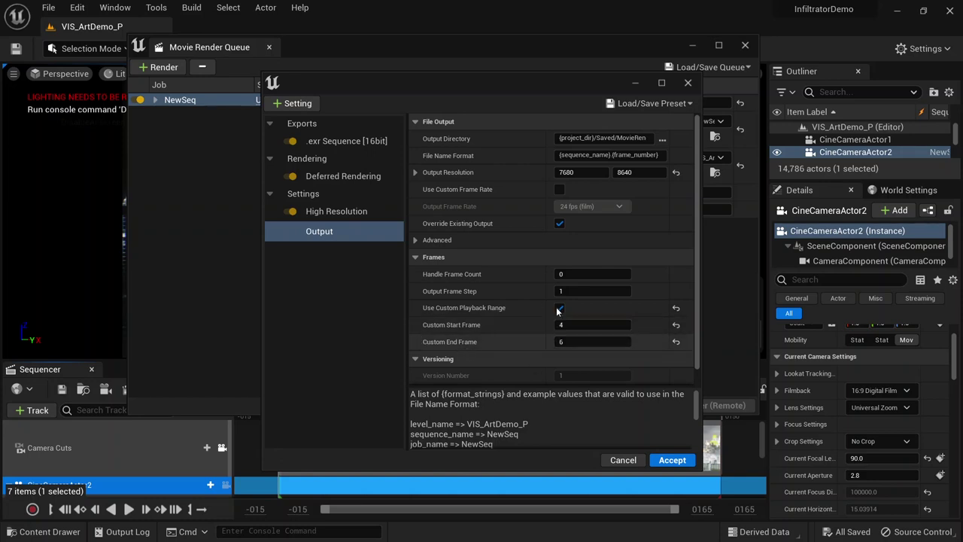
{"action": "scroll", "coordinate": [467, 355], "scroll_direction": "down", "scroll_amount": 1}
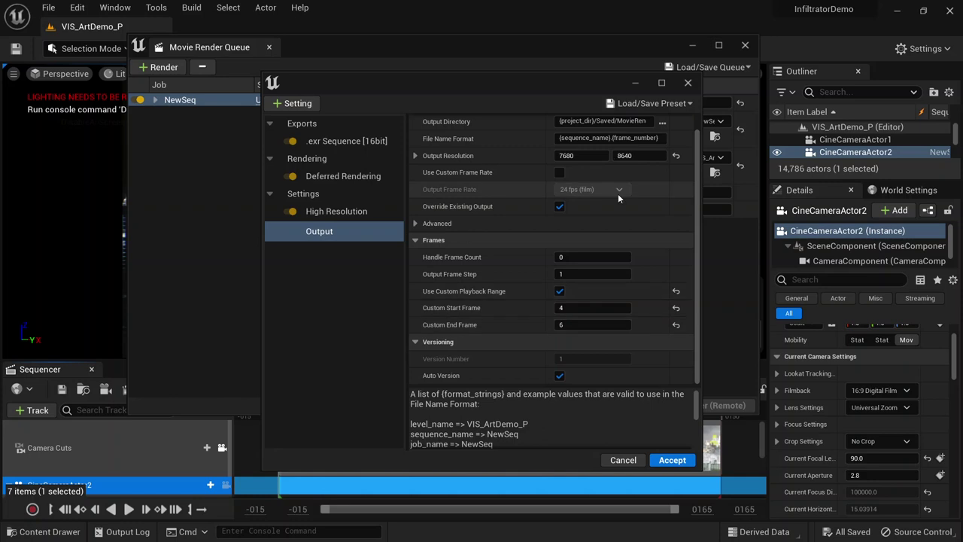
{"action": "scroll", "coordinate": [623, 158], "scroll_direction": "up", "scroll_amount": 1}
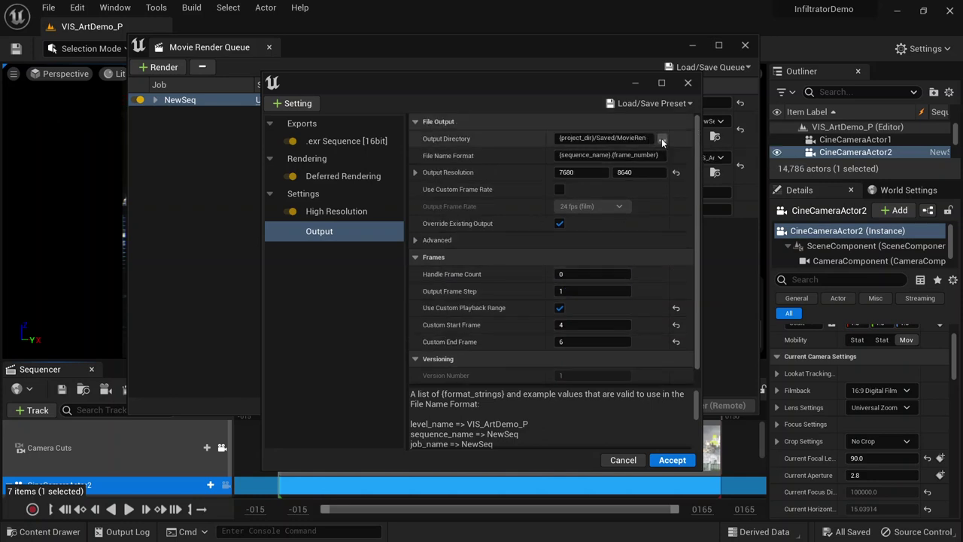
Step: Point the render output directory to a new empty Desktop folder, New folder (3)
{"action": "left_click", "coordinate": [667, 138]}
{"action": "left_click", "coordinate": [308, 171]}
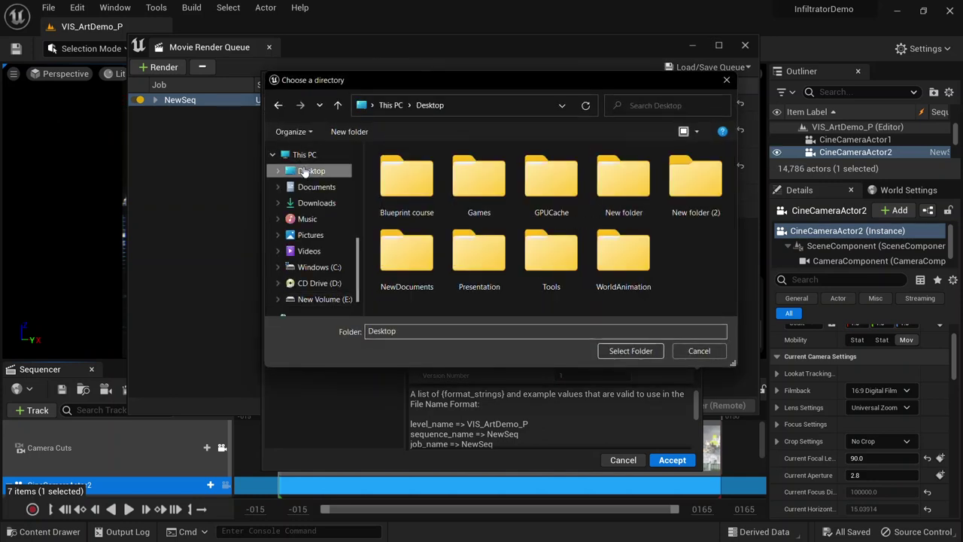
{"action": "key", "text": "ctrl+shift+n"}
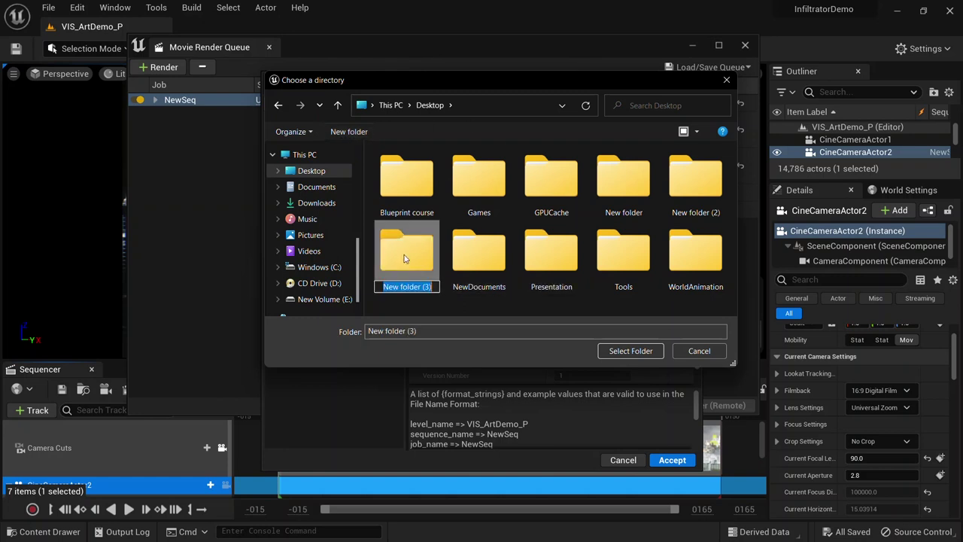
{"action": "double_click", "coordinate": [406, 256]}
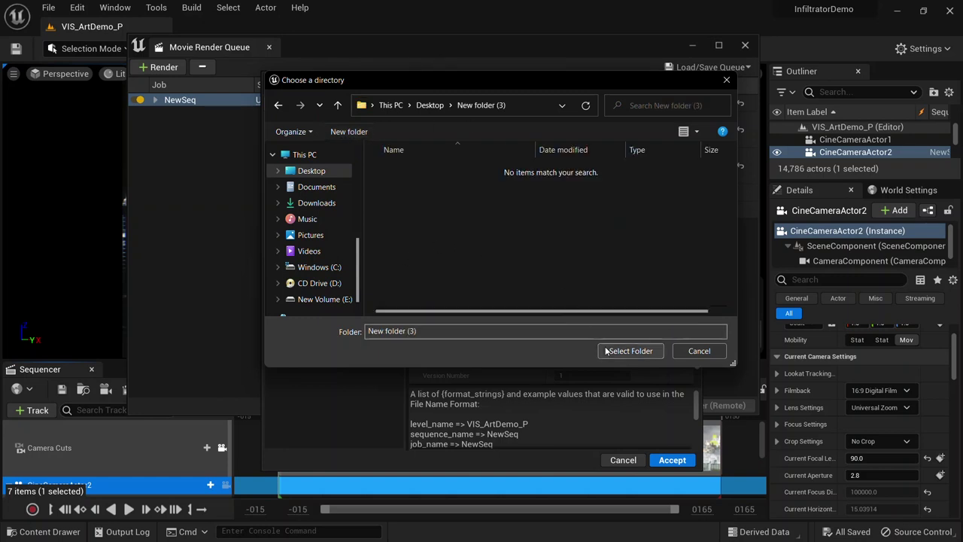
{"action": "left_click", "coordinate": [629, 351]}
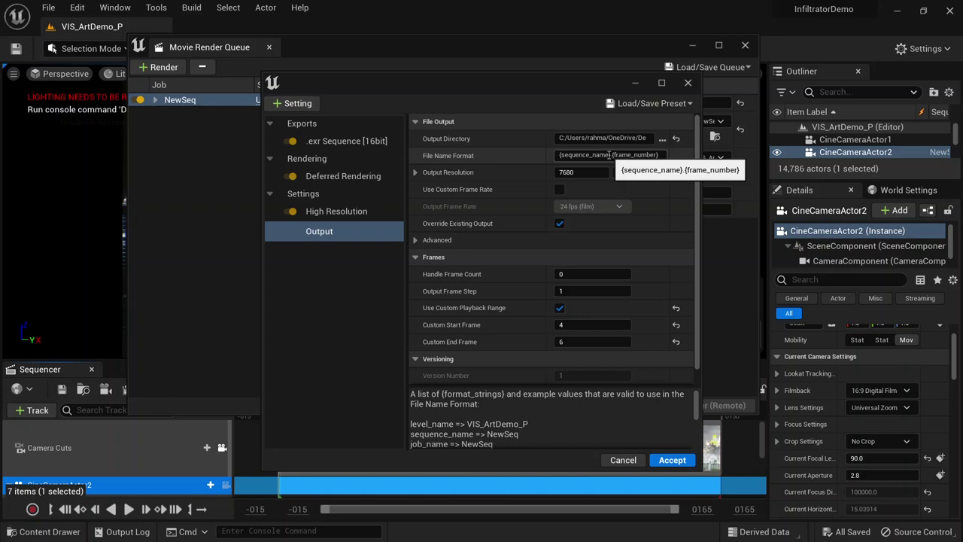
Step: Review the file name format, then accept the NewSeq render settings
{"action": "double_click", "coordinate": [578, 154]}
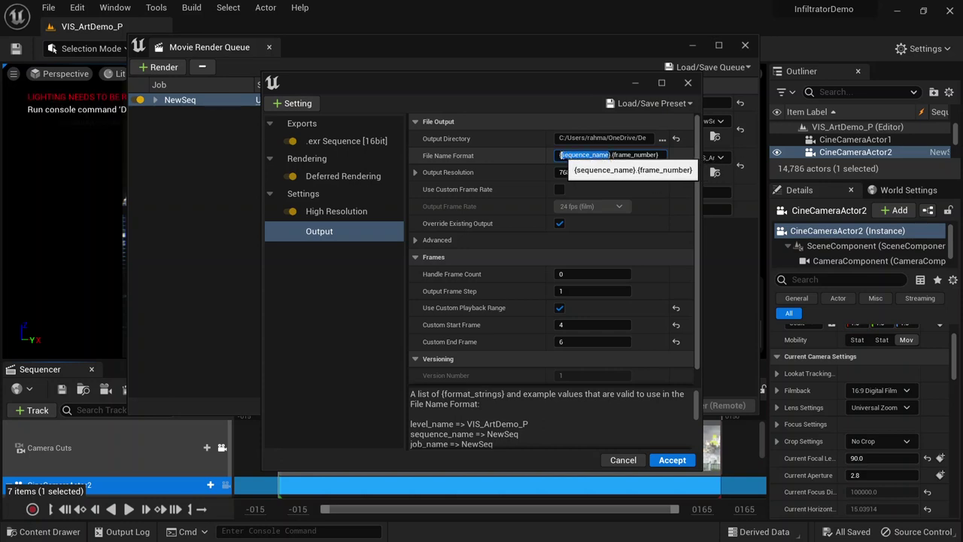
{"action": "left_click_drag", "start_coordinate": [579, 154], "coordinate": [560, 155]}
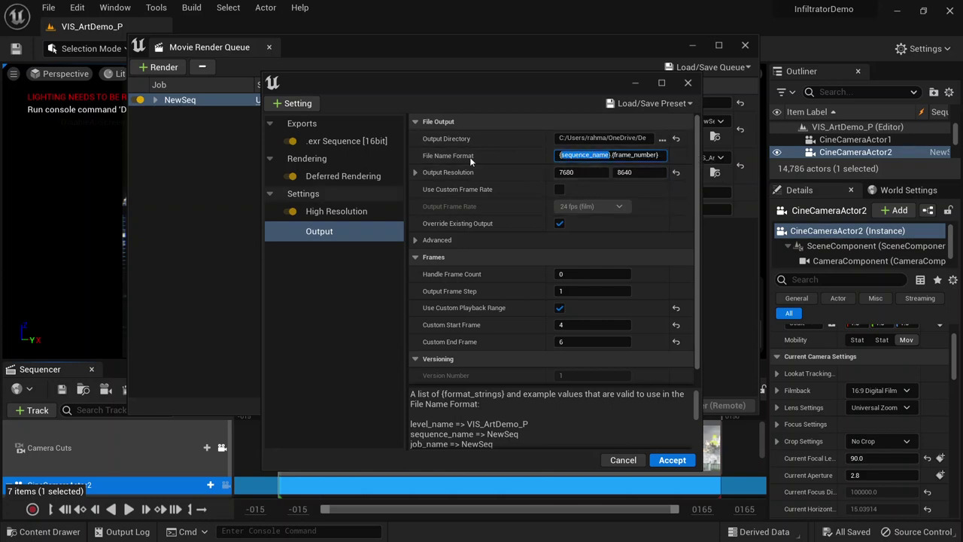
{"action": "left_click", "coordinate": [560, 156]}
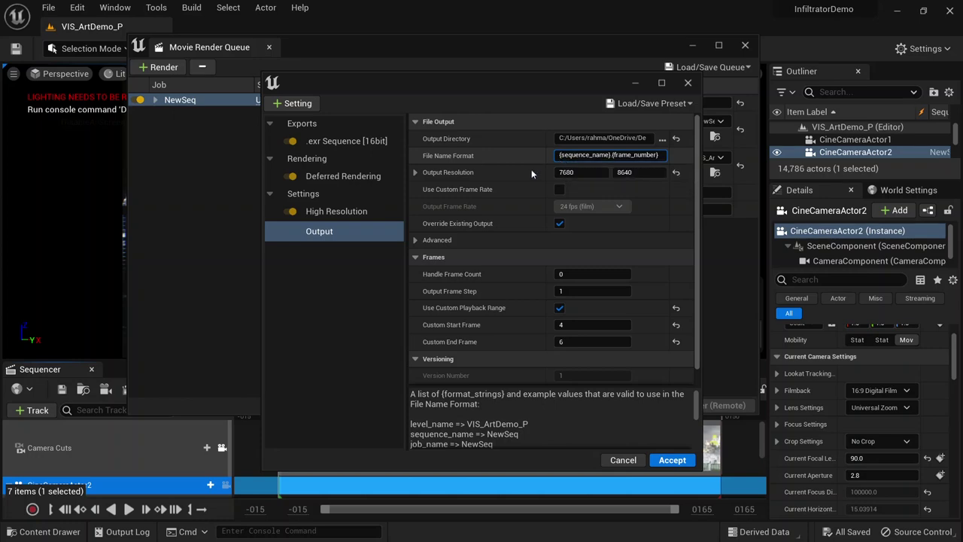
{"action": "scroll", "coordinate": [496, 243], "scroll_direction": "down", "scroll_amount": 1}
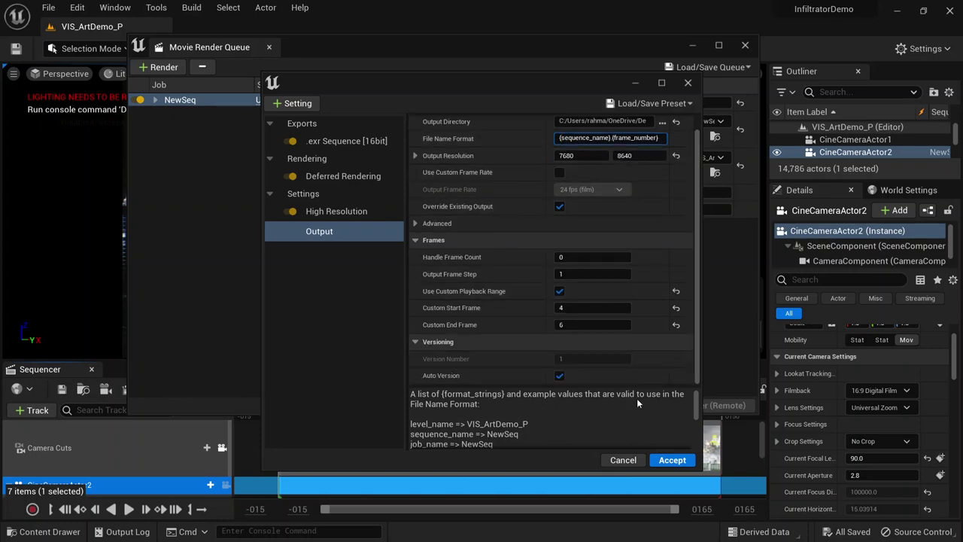
{"action": "left_click", "coordinate": [671, 459]}
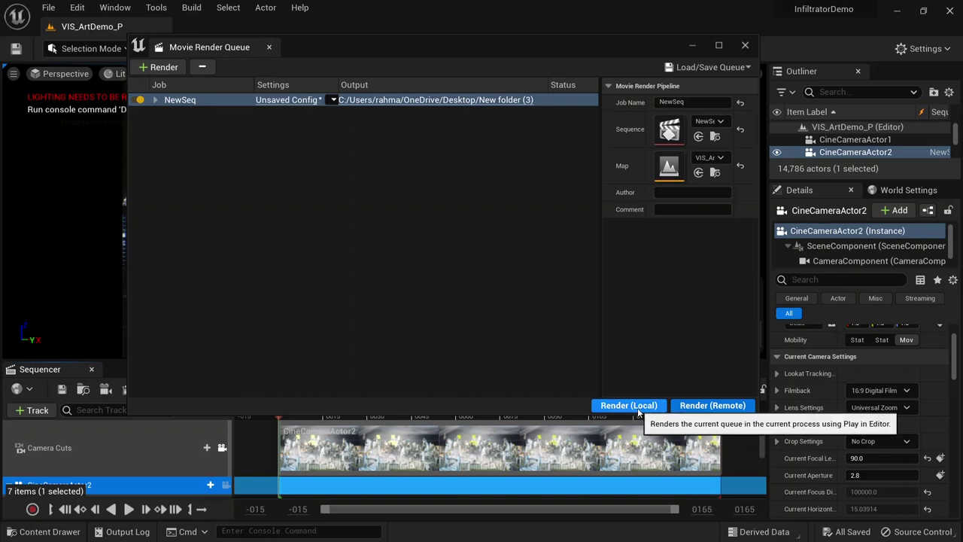
Step: Render NewSeq locally, then close the render queue and minimize the editor to reveal the output folder
{"action": "left_click", "coordinate": [637, 407]}
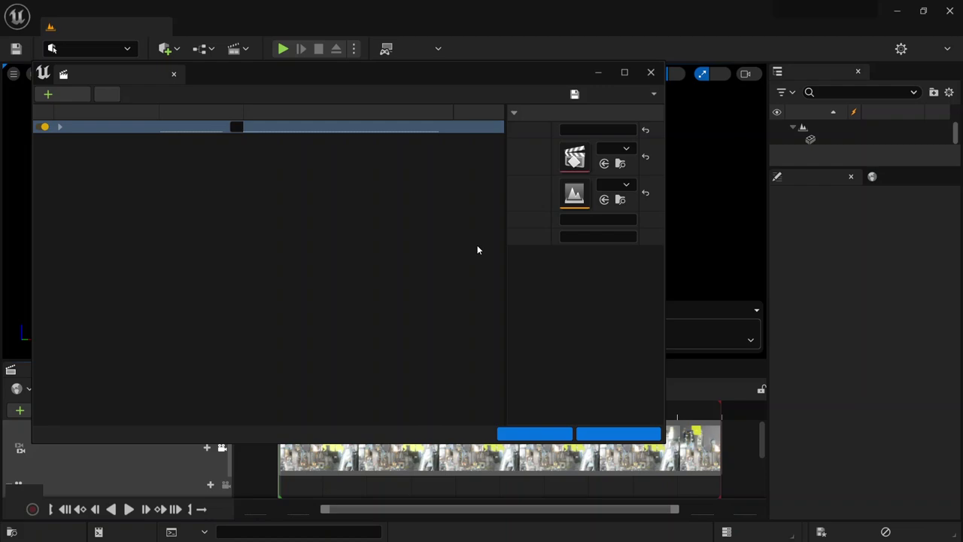
{"action": "left_click", "coordinate": [651, 72]}
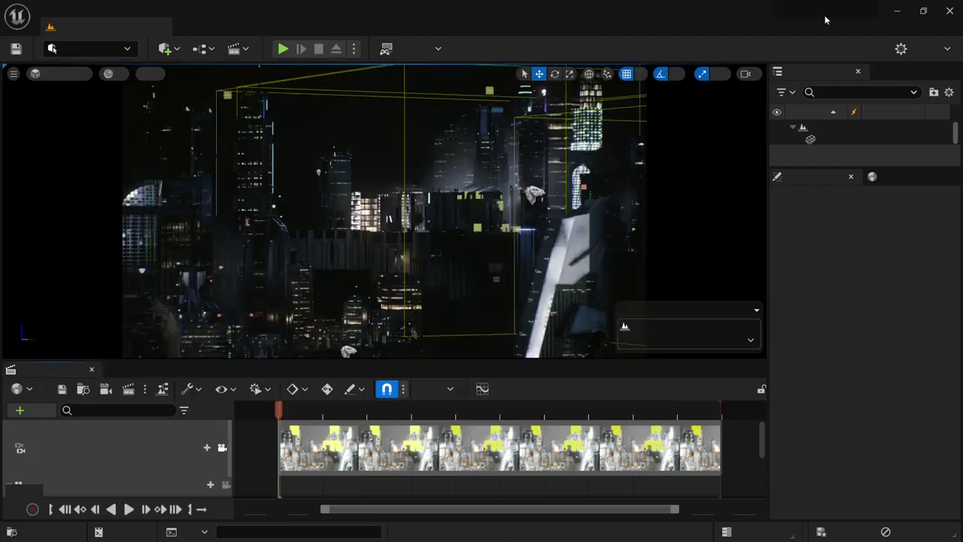
{"action": "left_click", "coordinate": [894, 10]}
{"action": "left_click_drag", "start_coordinate": [962, 91], "coordinate": [582, 52]}
Step: Maximize New folder (3), check the 90.2 MB NewSeq.0001.exr, and open it in Photoshop
{"action": "double_click", "coordinate": [571, 60]}
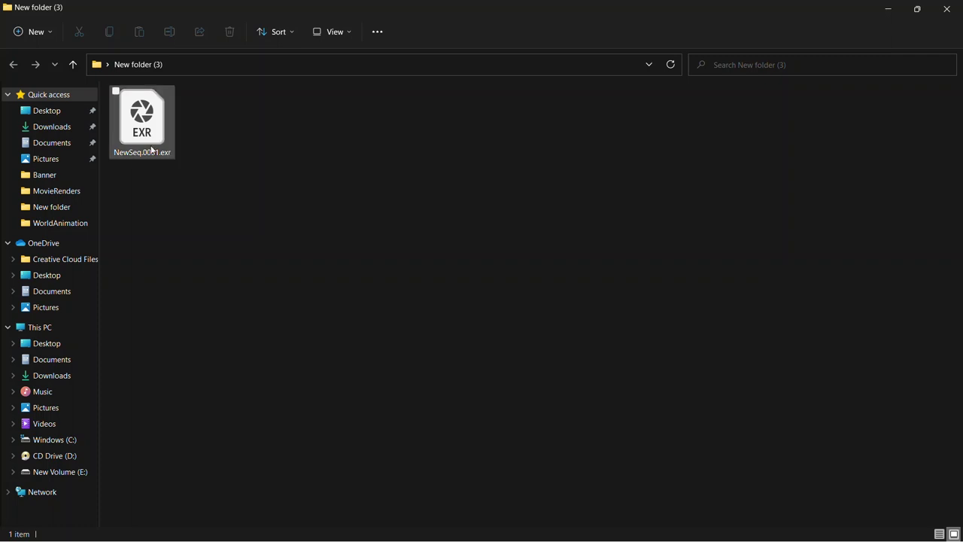
{"action": "mouse_move", "coordinate": [146, 133]}
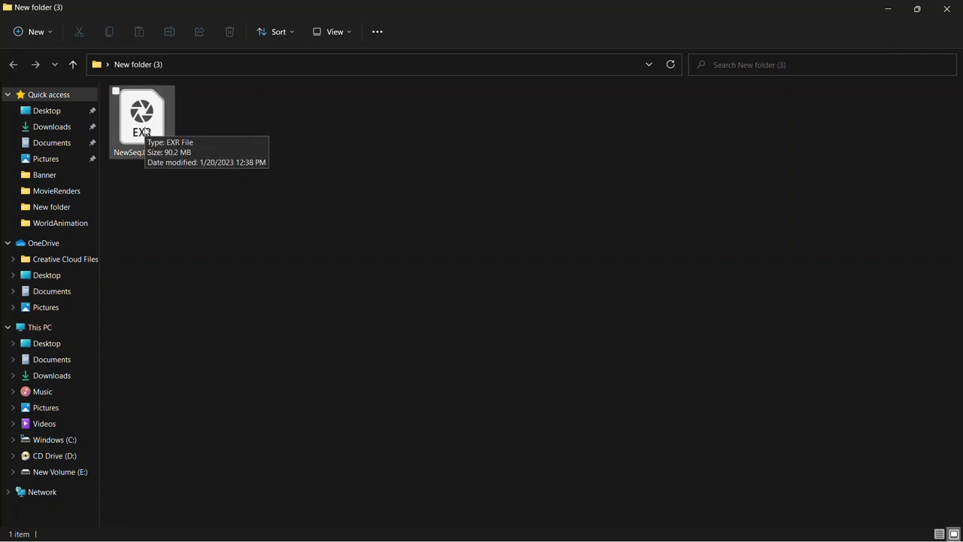
{"action": "double_click", "coordinate": [146, 133]}
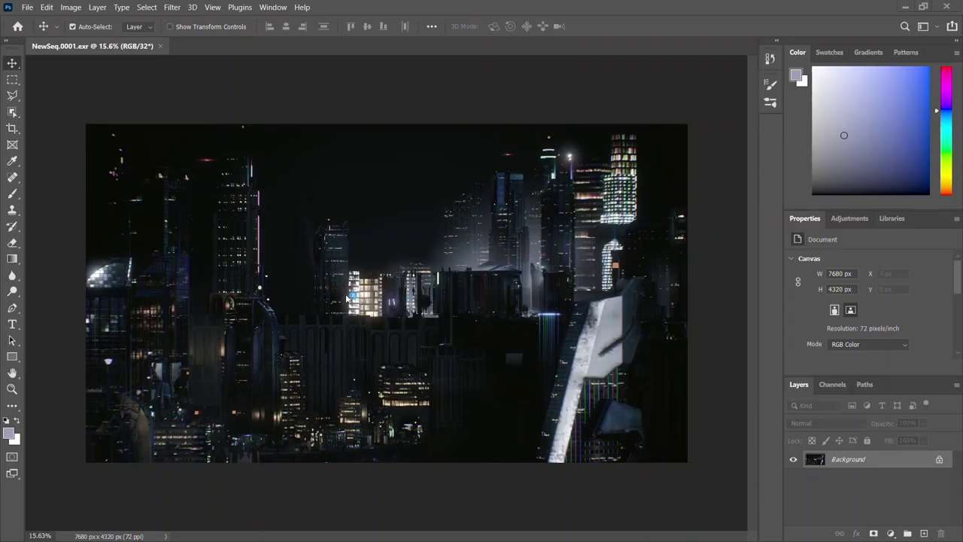
Step: Zoom in and out on the 7680 × 4320 EXR render to inspect its detail
{"action": "scroll", "coordinate": [331, 268], "scroll_direction": "up", "scroll_amount": 10, "text": "alt"}
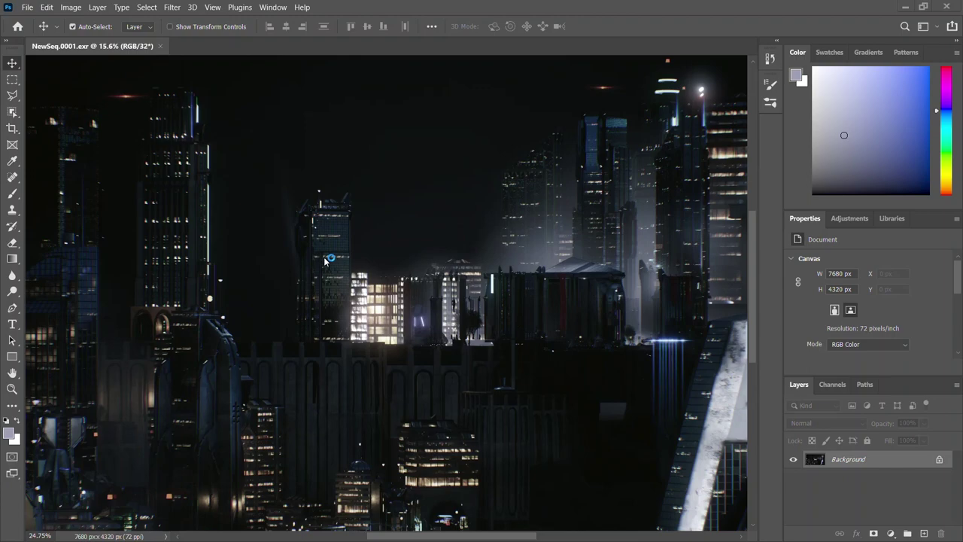
{"action": "scroll", "coordinate": [316, 237], "scroll_direction": "up", "scroll_amount": 10, "text": "alt"}
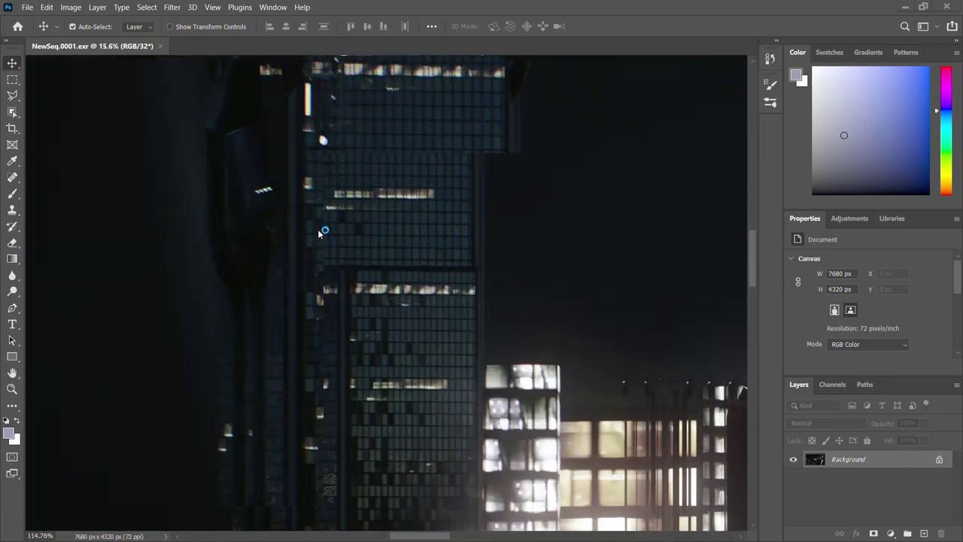
{"action": "scroll", "coordinate": [318, 229], "scroll_direction": "down", "scroll_amount": 15, "text": "alt"}
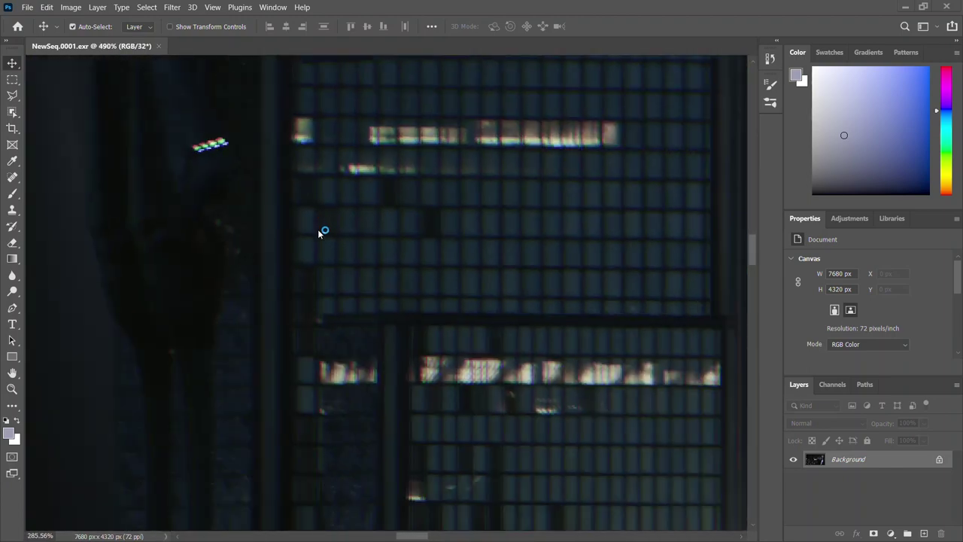
{"action": "scroll", "coordinate": [591, 372], "scroll_direction": "up", "scroll_amount": 10, "text": "alt"}
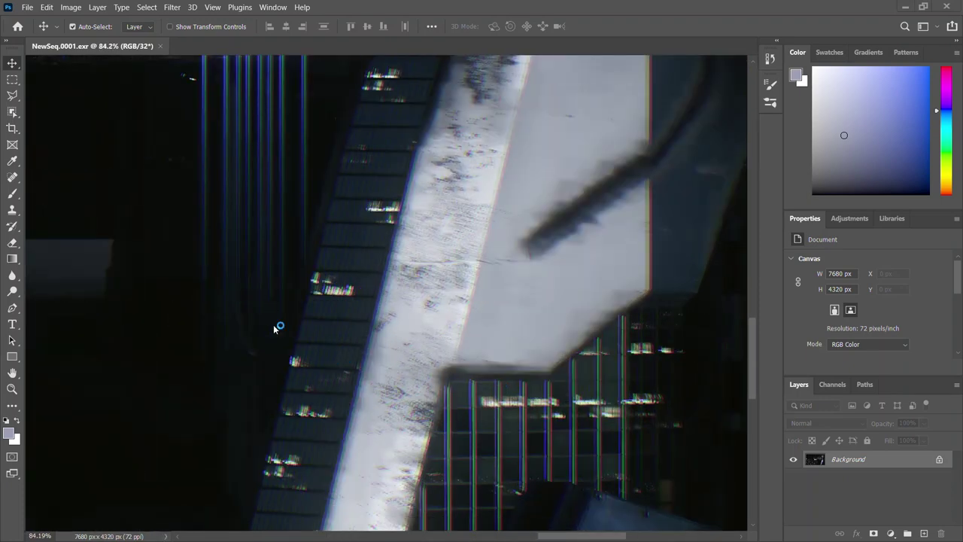
{"action": "scroll", "coordinate": [316, 314], "scroll_direction": "up", "scroll_amount": 7, "text": "alt"}
{"action": "scroll", "coordinate": [362, 342], "scroll_direction": "up", "scroll_amount": 5, "text": "alt"}
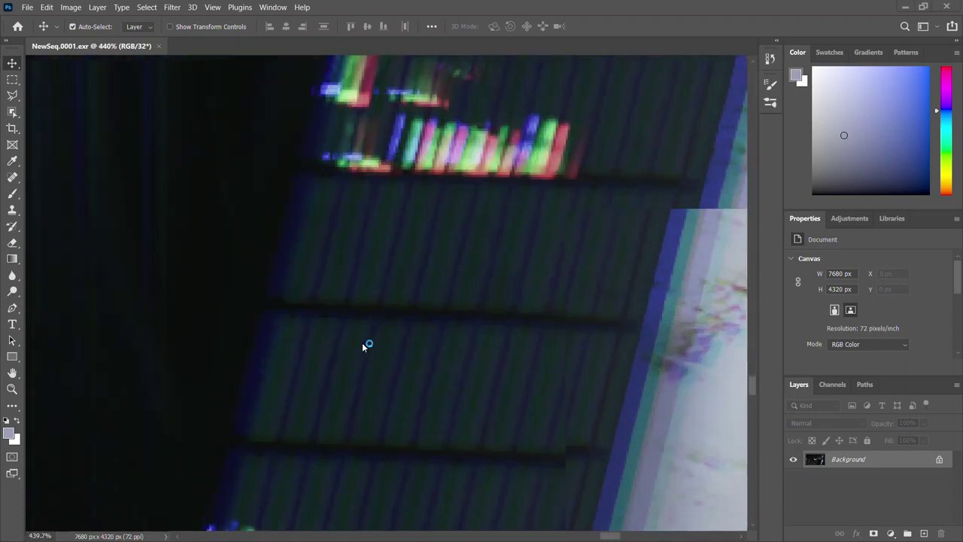
{"action": "scroll", "coordinate": [362, 343], "scroll_direction": "down", "scroll_amount": 15, "text": "alt"}
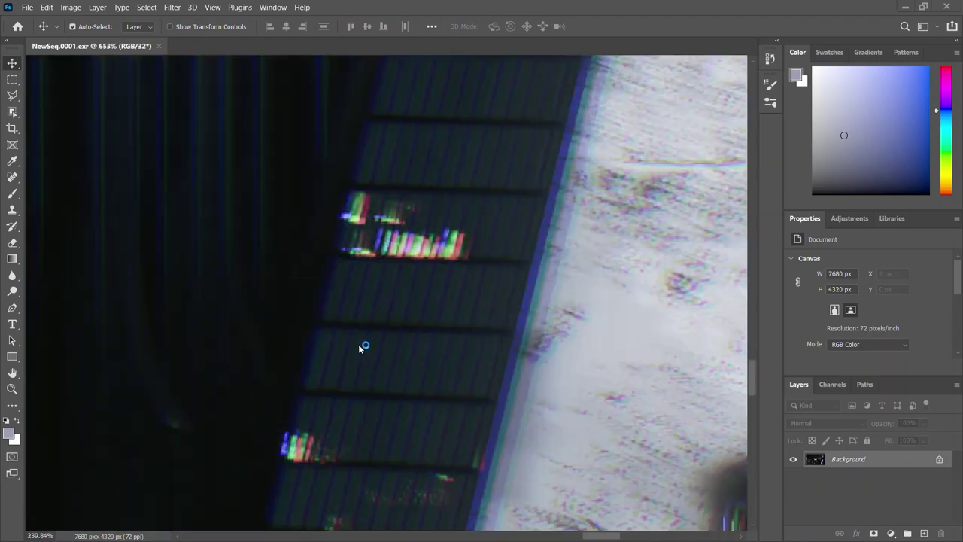
{"action": "scroll", "coordinate": [337, 329], "scroll_direction": "down", "scroll_amount": 3, "text": "alt"}
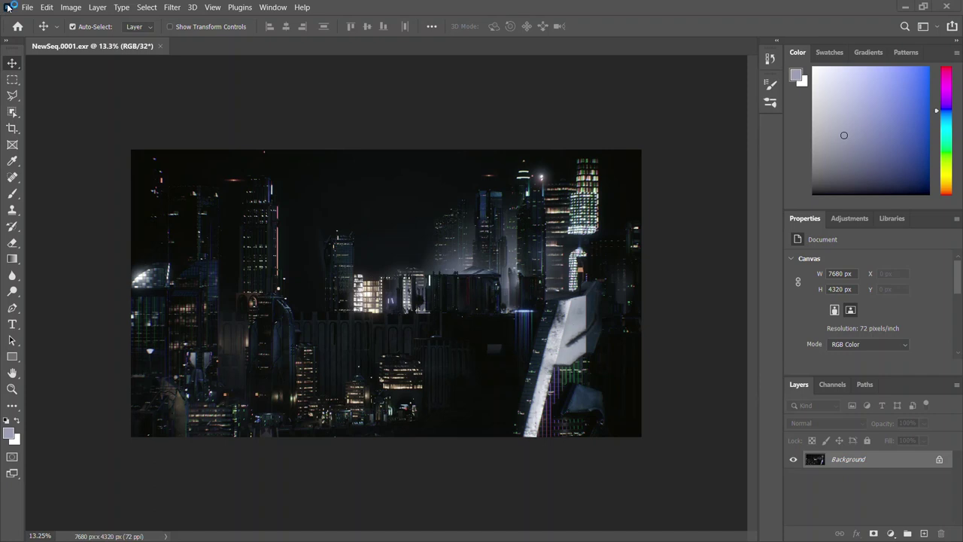
{"action": "left_click", "coordinate": [71, 7]}
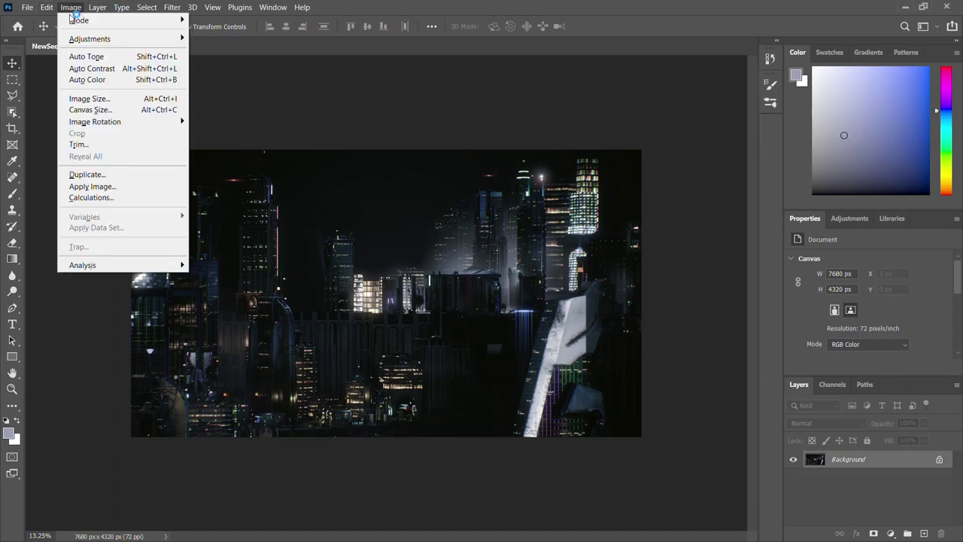
Step: Check the EXR's image size in pixels and close the dialog without changes
{"action": "left_click", "coordinate": [100, 110]}
{"action": "key", "text": "h"}
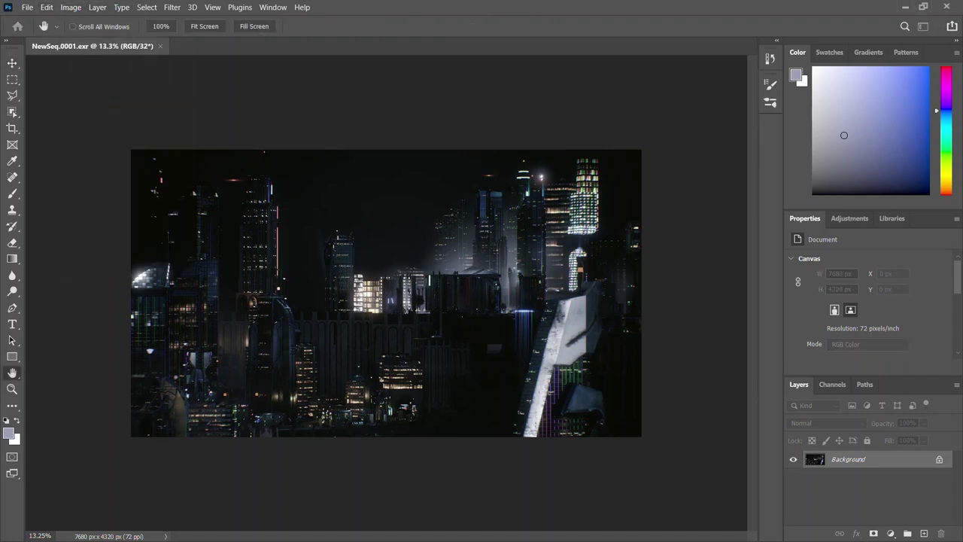
{"action": "key", "text": "ctrl+alt+i"}
{"action": "left_click", "coordinate": [567, 140]}
{"action": "left_click", "coordinate": [578, 162]}
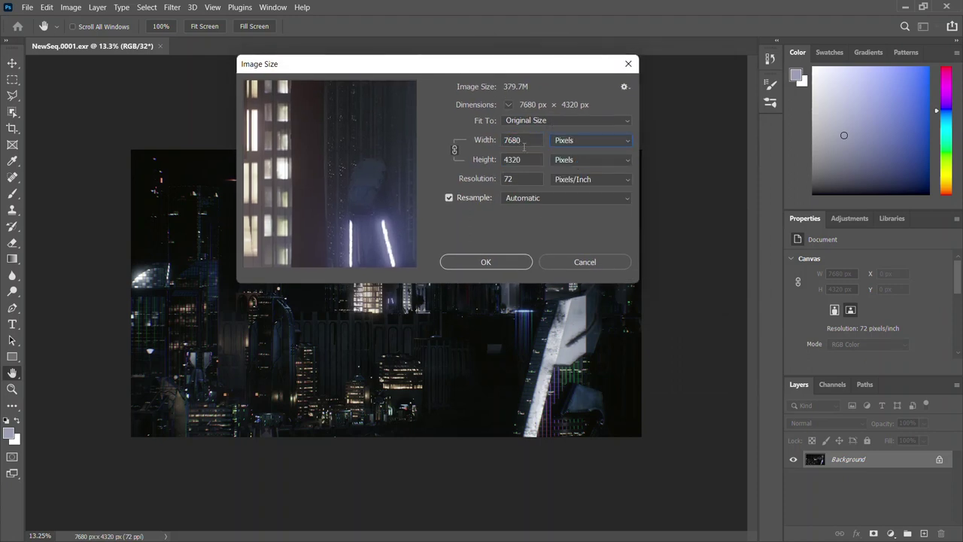
{"action": "left_click", "coordinate": [581, 261]}
{"action": "left_click", "coordinate": [171, 8]}
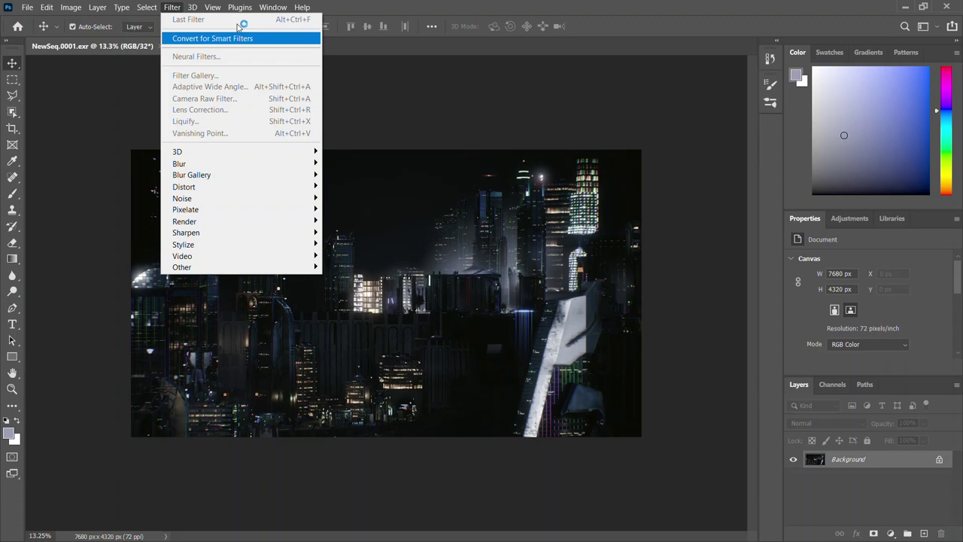
{"action": "left_click", "coordinate": [498, 8]}
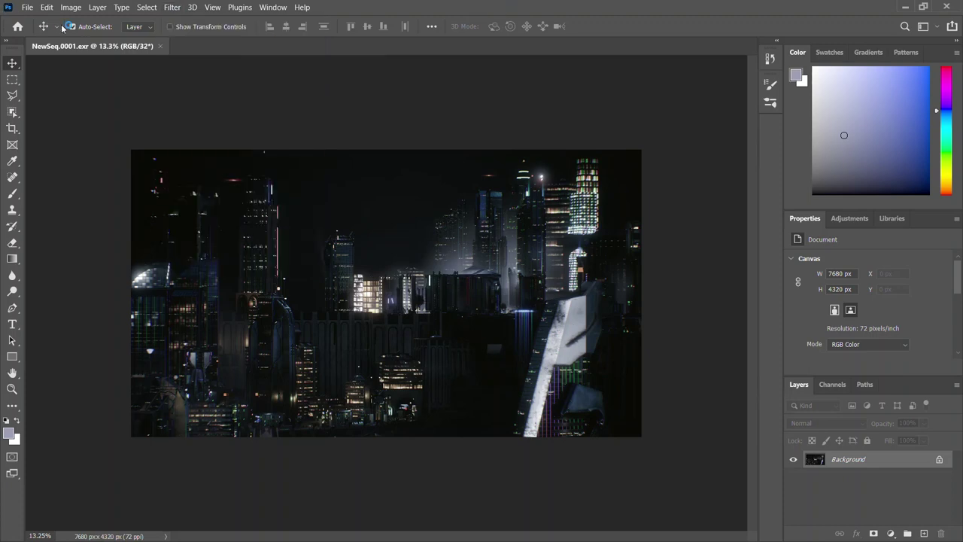
Step: Quick Export the render as NewSeq.0001.png into New folder (3) and close the EXR document
{"action": "left_click", "coordinate": [26, 6]}
{"action": "mouse_move", "coordinate": [76, 184]}
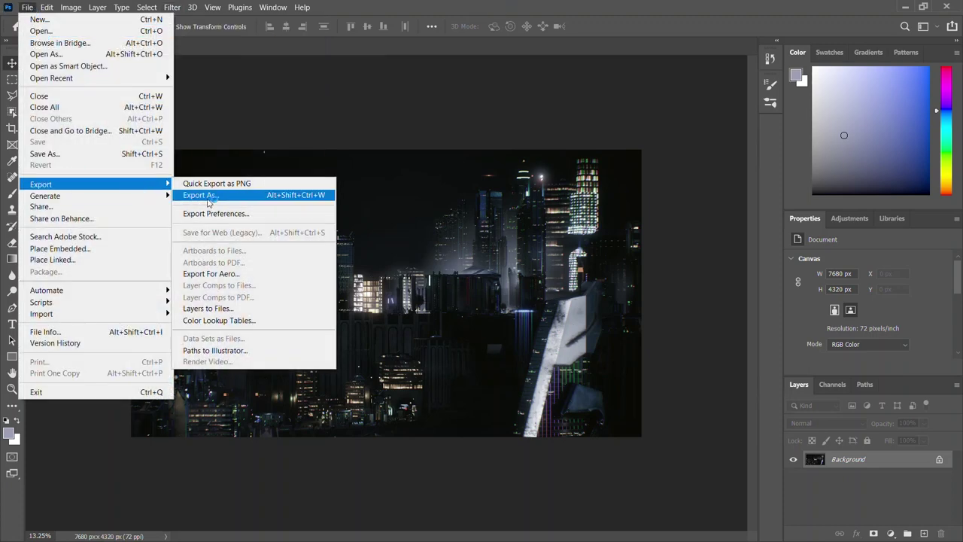
{"action": "left_click", "coordinate": [253, 185]}
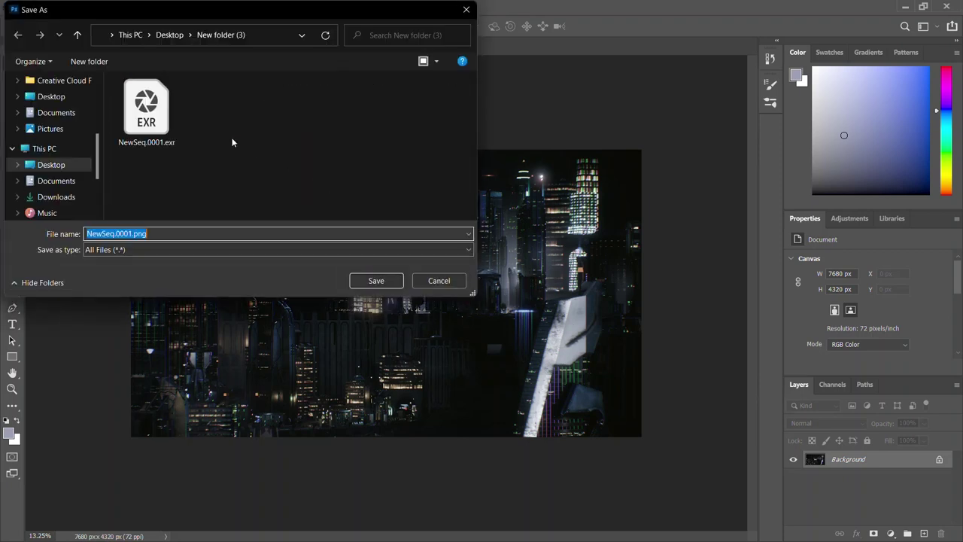
{"action": "left_click", "coordinate": [376, 281]}
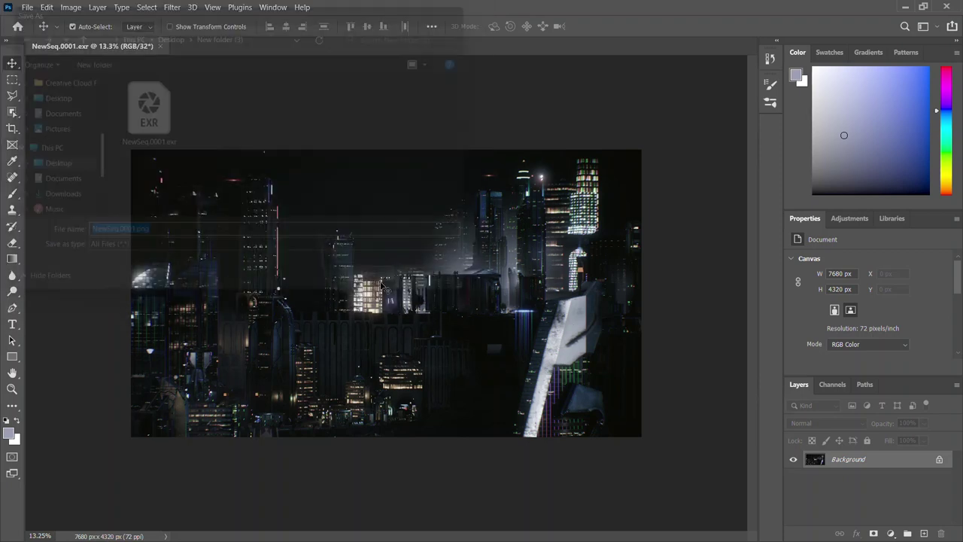
{"action": "left_click", "coordinate": [160, 46]}
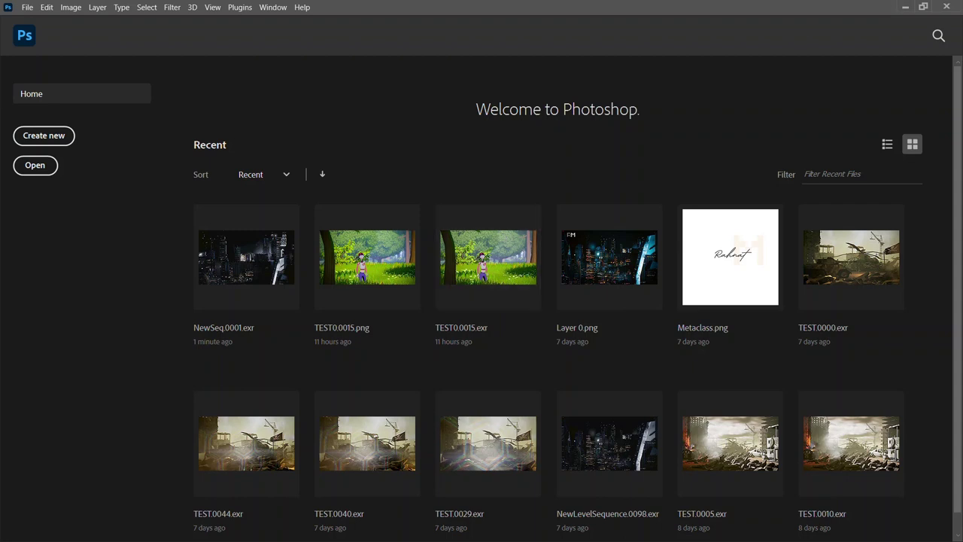
{"action": "key", "text": "alt+Tab"}
Step: Open NewSeq.0001.png in Photoshop from File Explorer and fit it to the window
{"action": "left_click_drag", "start_coordinate": [160, 178], "coordinate": [895, 338]}
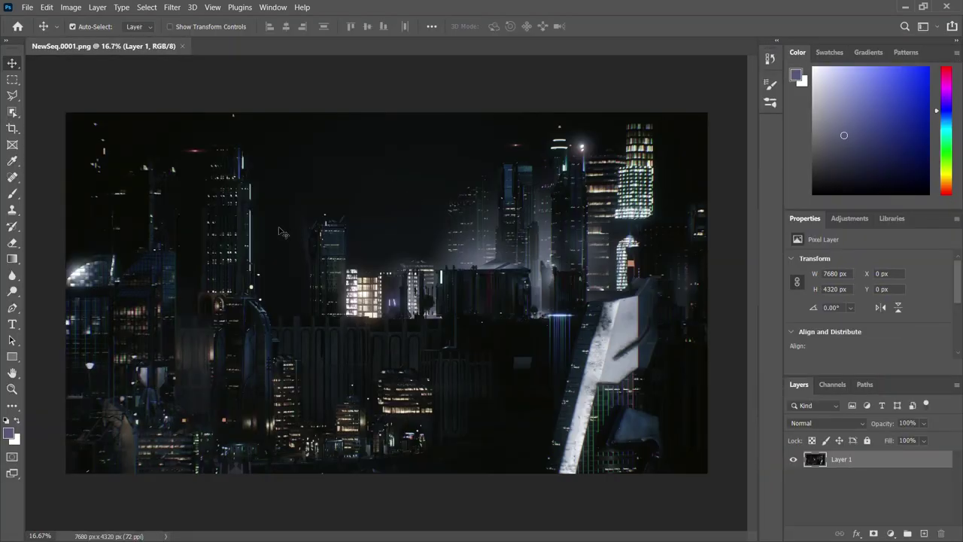
{"action": "scroll", "coordinate": [267, 243], "scroll_direction": "up", "scroll_amount": 10, "text": "alt"}
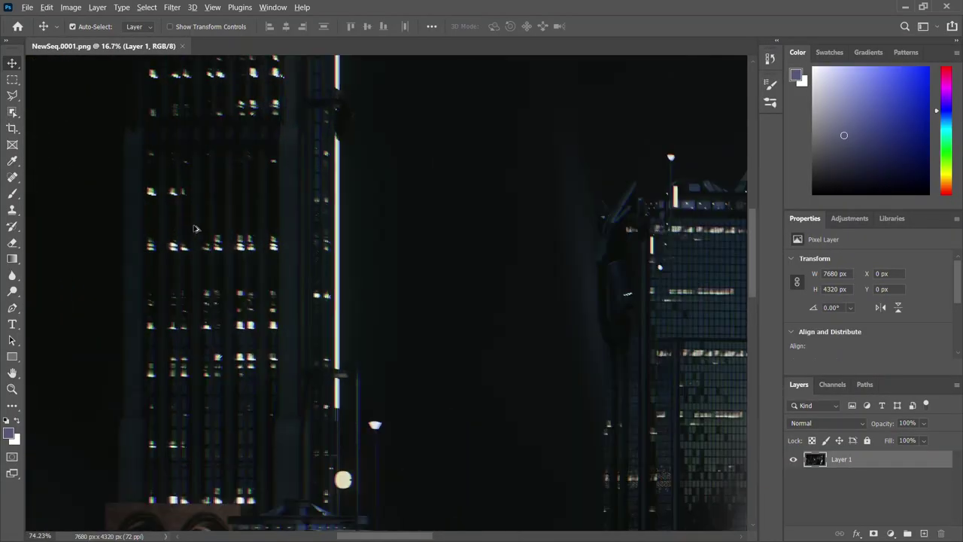
{"action": "scroll", "coordinate": [202, 233], "scroll_direction": "up", "scroll_amount": 5, "text": "alt"}
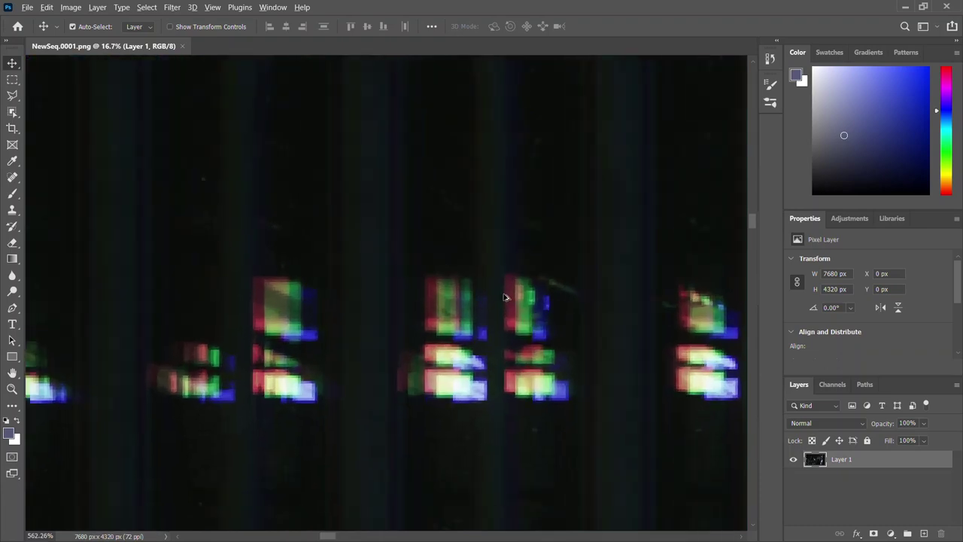
{"action": "scroll", "coordinate": [505, 293], "scroll_direction": "down", "scroll_amount": 10, "text": "alt"}
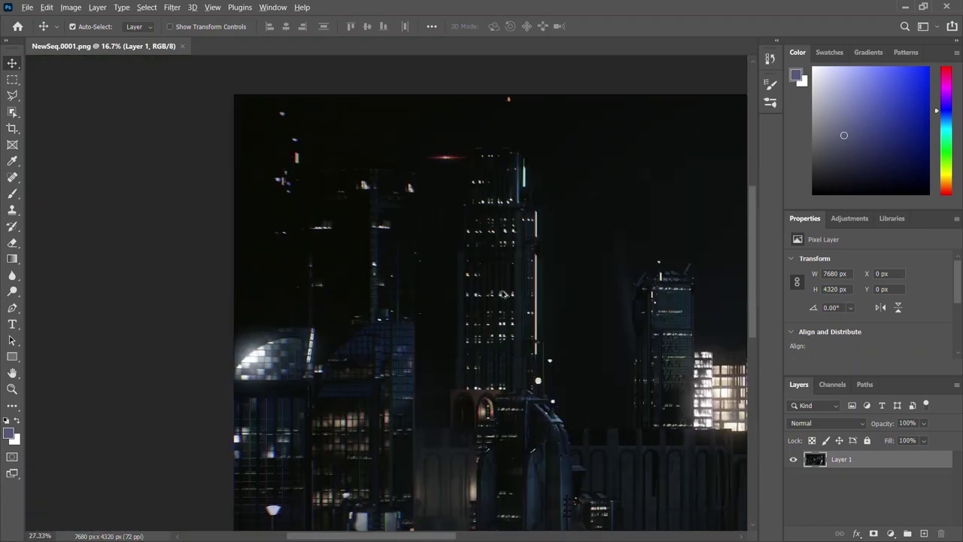
{"action": "key", "text": "ctrl+0"}
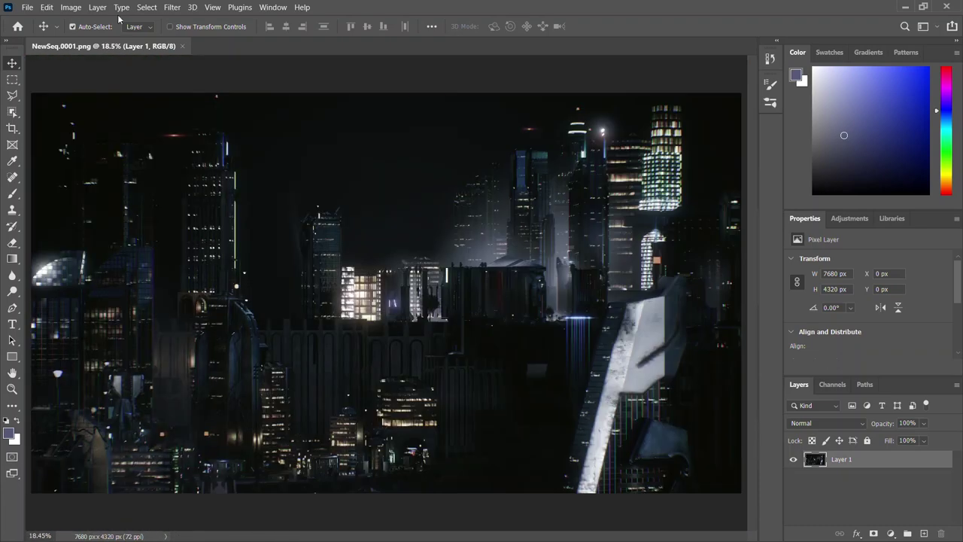
Step: Confirm the PNG is 7680 × 4320 px in Image Size, then open the Camera Raw Filter
{"action": "left_click", "coordinate": [71, 7]}
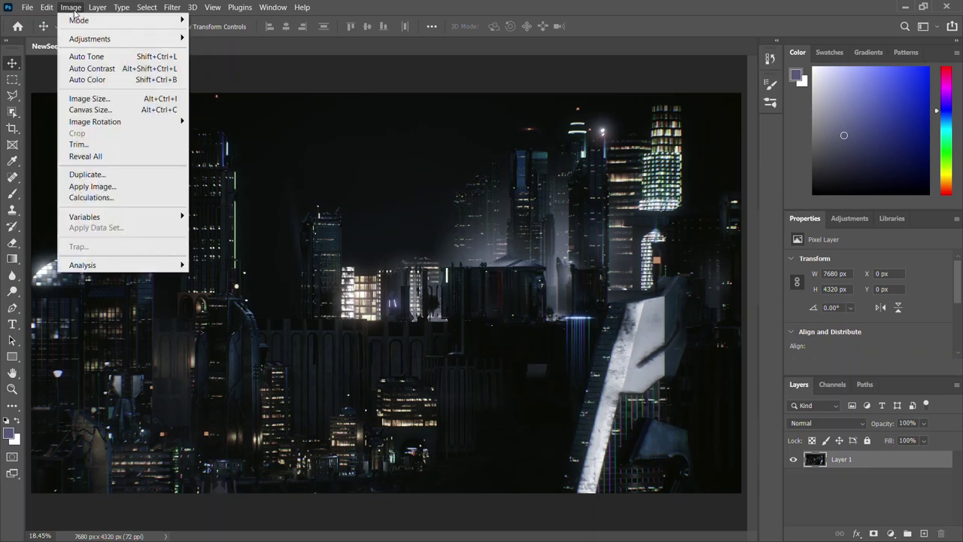
{"action": "left_click", "coordinate": [97, 99]}
{"action": "left_click", "coordinate": [599, 141]}
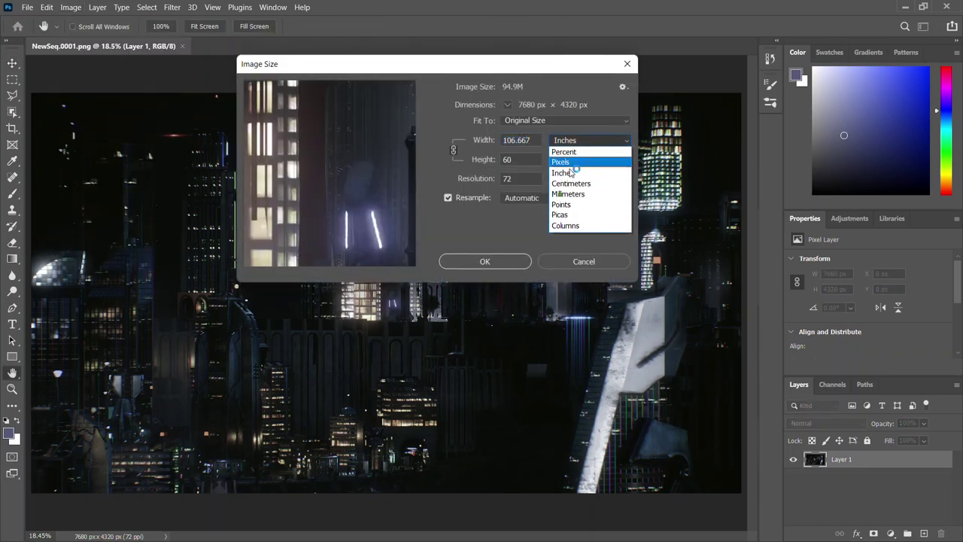
{"action": "left_click", "coordinate": [574, 164]}
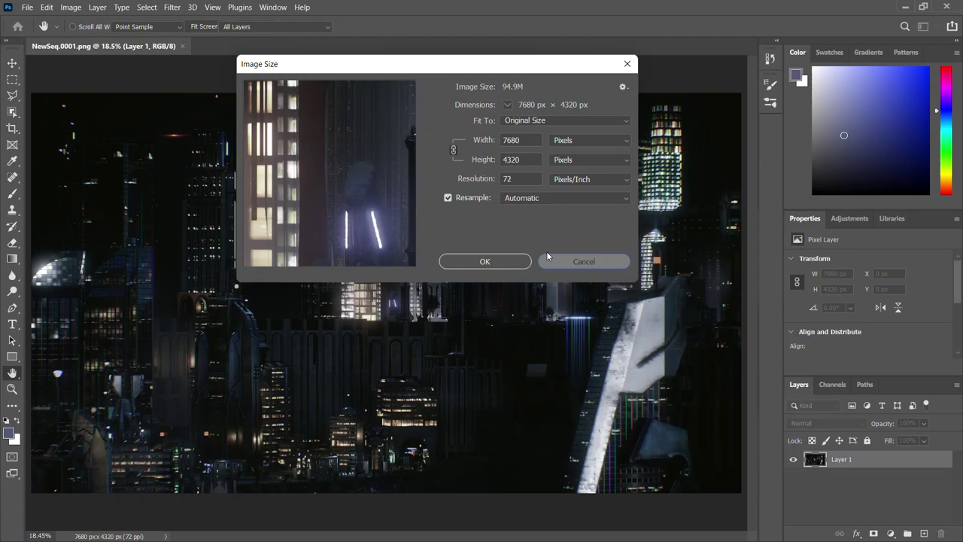
{"action": "left_click", "coordinate": [571, 261]}
{"action": "left_click", "coordinate": [171, 7]}
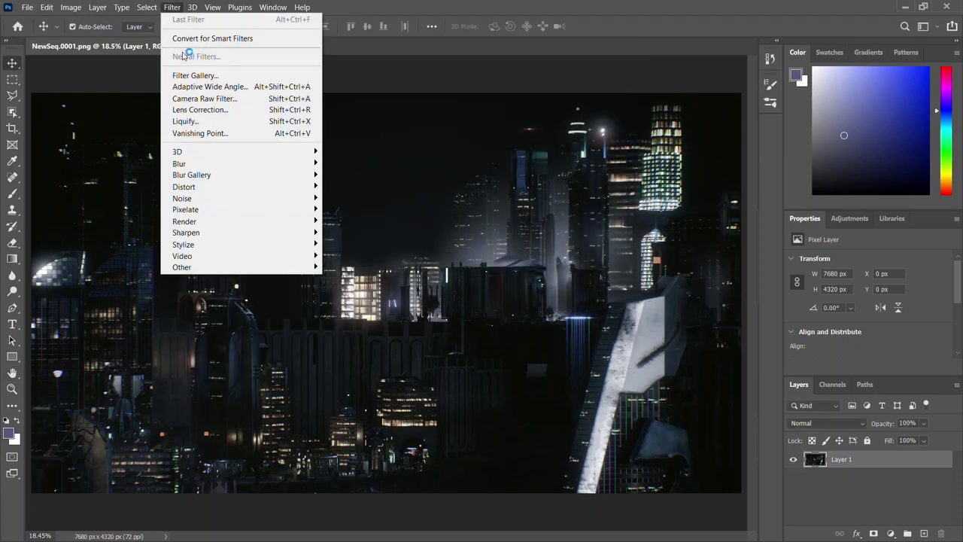
{"action": "left_click", "coordinate": [205, 99]}
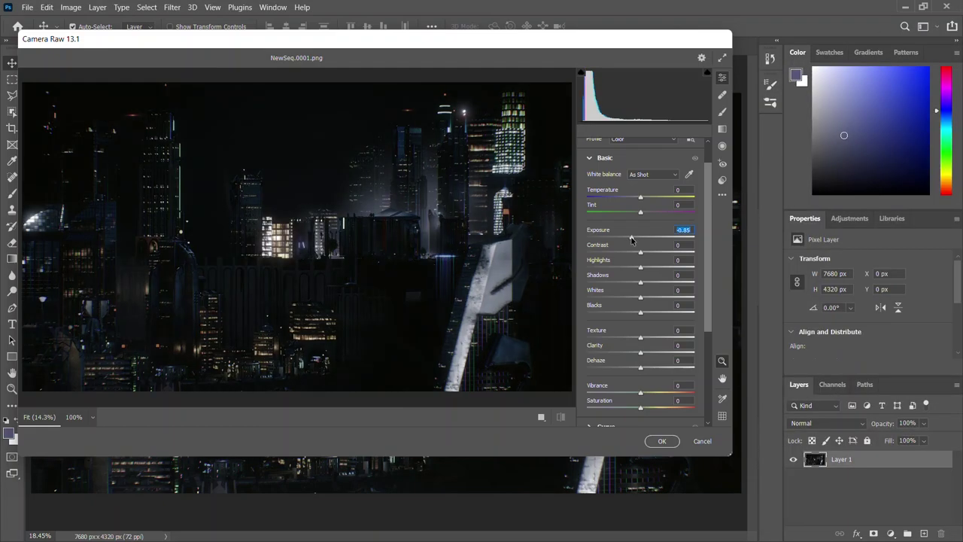
Step: Raise exposure, contrast, highlights, shadows, whites, blacks and clarity in the Basic panel
{"action": "left_click_drag", "start_coordinate": [640, 236], "coordinate": [657, 298]}
{"action": "left_click", "coordinate": [641, 298]}
{"action": "left_click", "coordinate": [641, 313]}
{"action": "left_click", "coordinate": [640, 337]}
{"action": "left_click_drag", "start_coordinate": [640, 352], "coordinate": [674, 397]}
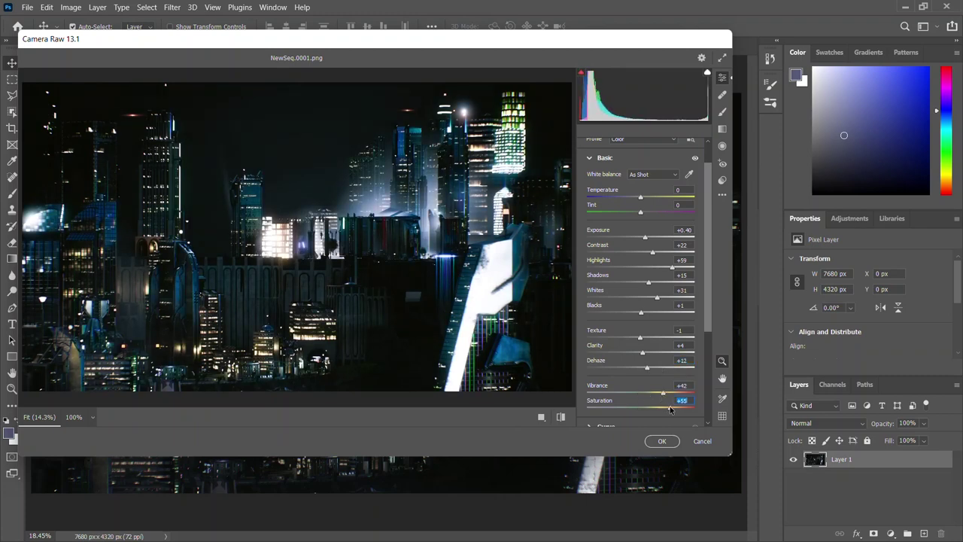
Step: Brighten the lights and adjust the darks on the tone curve
{"action": "scroll", "coordinate": [672, 410], "scroll_direction": "down", "scroll_amount": 3}
{"action": "left_click", "coordinate": [639, 350]}
{"action": "left_click_drag", "start_coordinate": [640, 345], "coordinate": [667, 352]}
{"action": "left_click", "coordinate": [641, 367]}
{"action": "left_click", "coordinate": [640, 390]}
{"action": "scroll", "coordinate": [640, 396], "scroll_direction": "down", "scroll_amount": 3}
{"action": "left_click_drag", "start_coordinate": [639, 320], "coordinate": [666, 304]}
{"action": "key", "text": "ctrl+alt+4"}
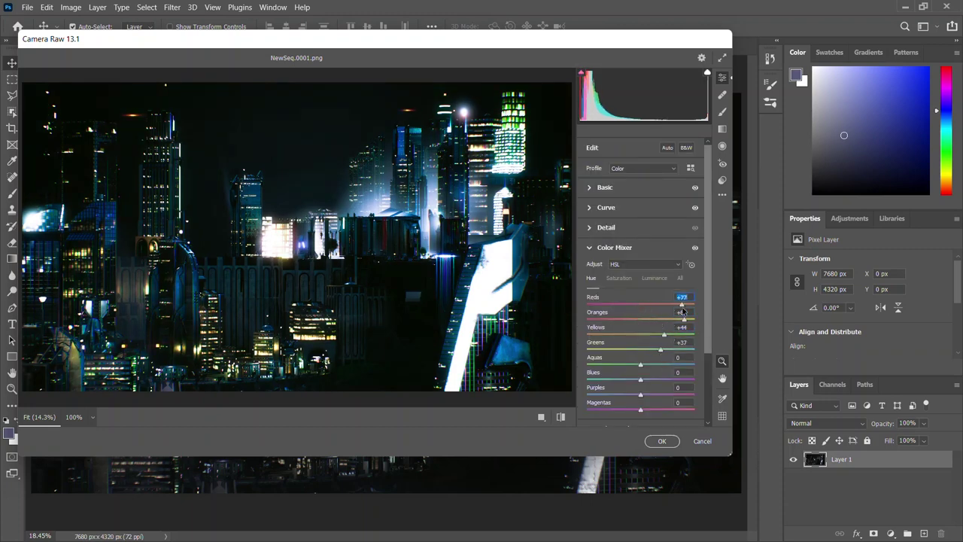
{"action": "scroll", "coordinate": [594, 384], "scroll_direction": "down", "scroll_amount": 2}
Step: Add a slight vignette to darken the image edges
{"action": "left_click", "coordinate": [594, 381]}
{"action": "left_click", "coordinate": [606, 354]}
{"action": "left_click_drag", "start_coordinate": [640, 331], "coordinate": [616, 332]}
{"action": "left_click", "coordinate": [594, 396]}
{"action": "left_click_drag", "start_coordinate": [640, 371], "coordinate": [634, 372]}
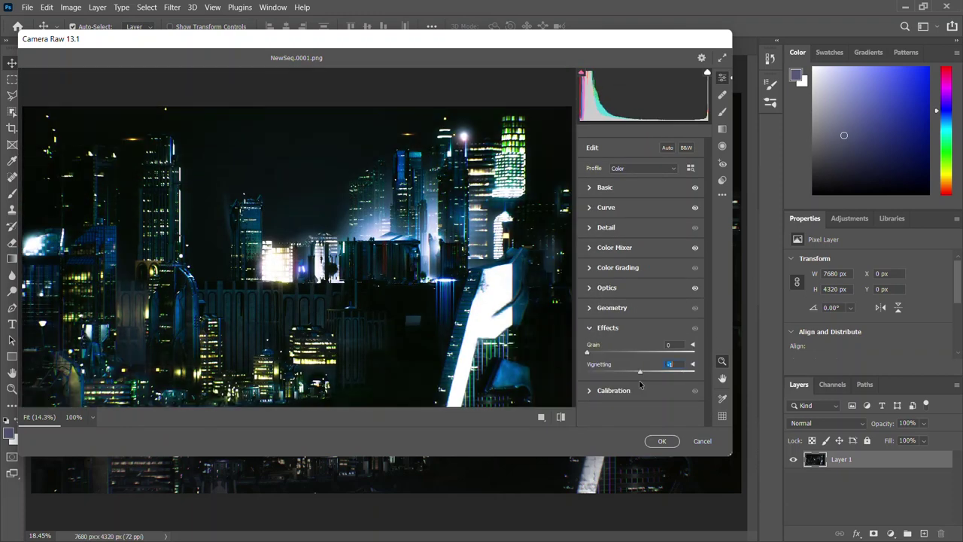
Step: Shift the red, green and blue calibration primaries toward teal and apply the grade
{"action": "left_click", "coordinate": [613, 390]}
{"action": "left_click_drag", "start_coordinate": [640, 311], "coordinate": [657, 326]}
{"action": "left_click_drag", "start_coordinate": [640, 357], "coordinate": [668, 372]}
{"action": "left_click_drag", "start_coordinate": [637, 401], "coordinate": [659, 417]}
{"action": "left_click", "coordinate": [664, 441]}
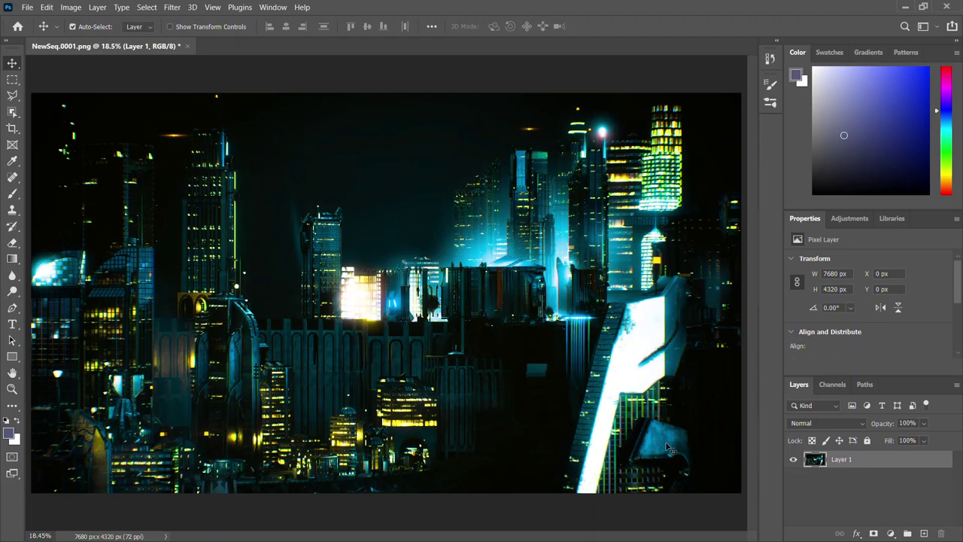
{"action": "scroll", "coordinate": [442, 300], "scroll_direction": "up", "scroll_amount": 6, "text": "alt"}
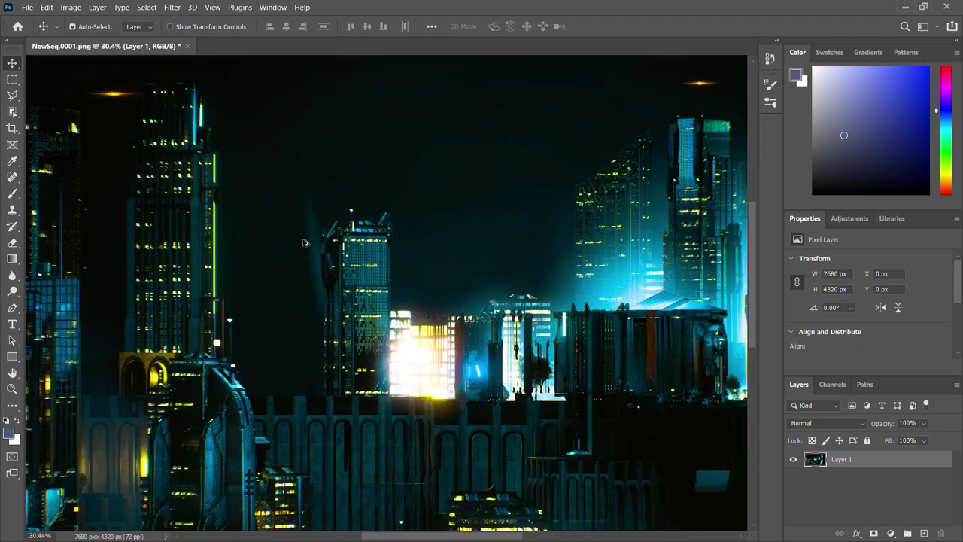
{"action": "scroll", "coordinate": [442, 300], "scroll_direction": "up", "scroll_amount": 8, "text": "alt"}
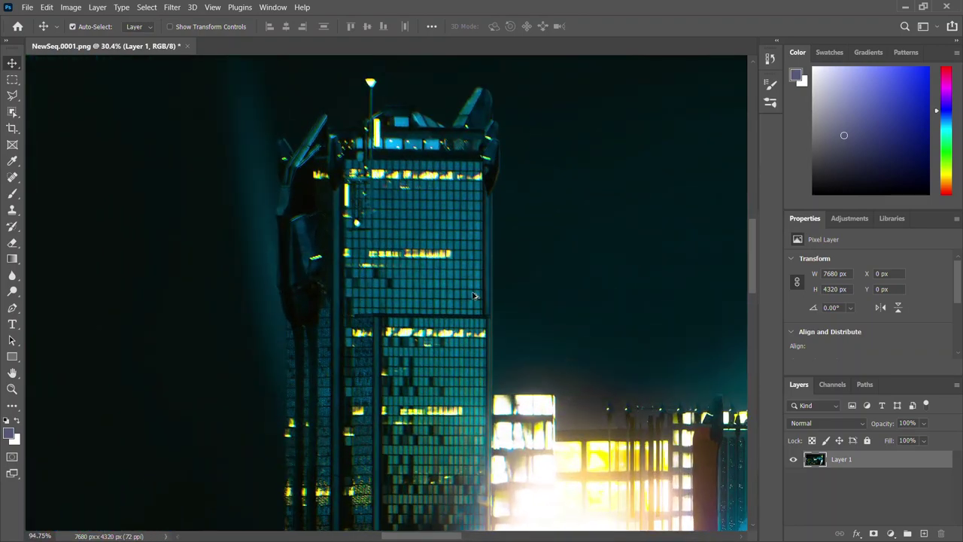
{"action": "scroll", "coordinate": [482, 293], "scroll_direction": "down", "scroll_amount": 7, "text": "alt"}
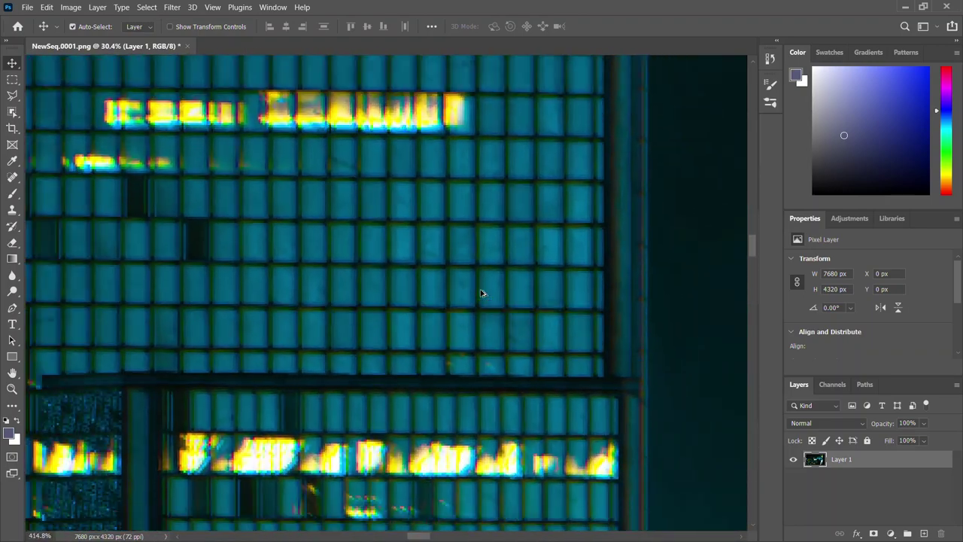
{"action": "scroll", "coordinate": [485, 296], "scroll_direction": "down", "scroll_amount": 5, "text": "alt"}
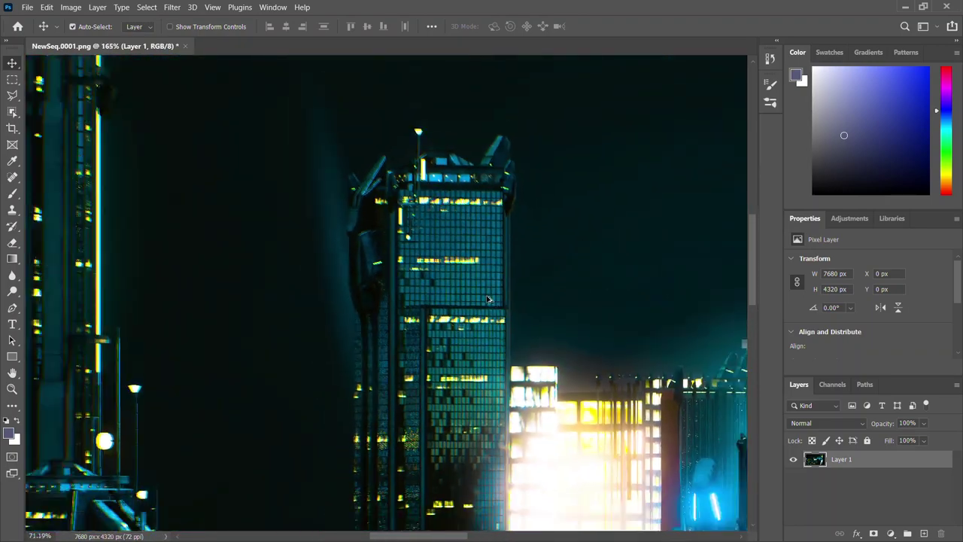
{"action": "scroll", "coordinate": [391, 321], "scroll_direction": "down", "scroll_amount": 5, "text": "alt"}
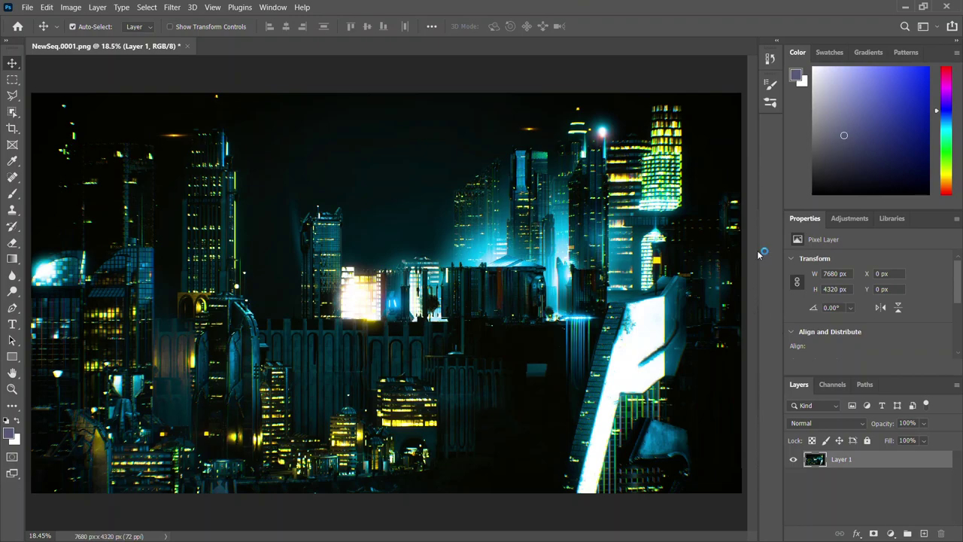
Step: Restore Photoshop and move it aside to see the EXR and PNG, then return to Unreal
{"action": "double_click", "coordinate": [493, 6]}
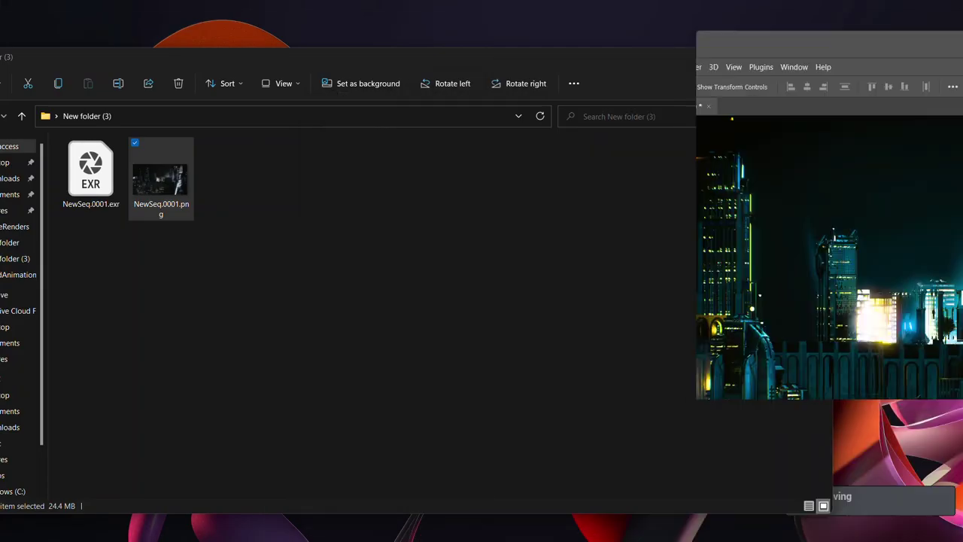
{"action": "key", "text": "super+shift+Right"}
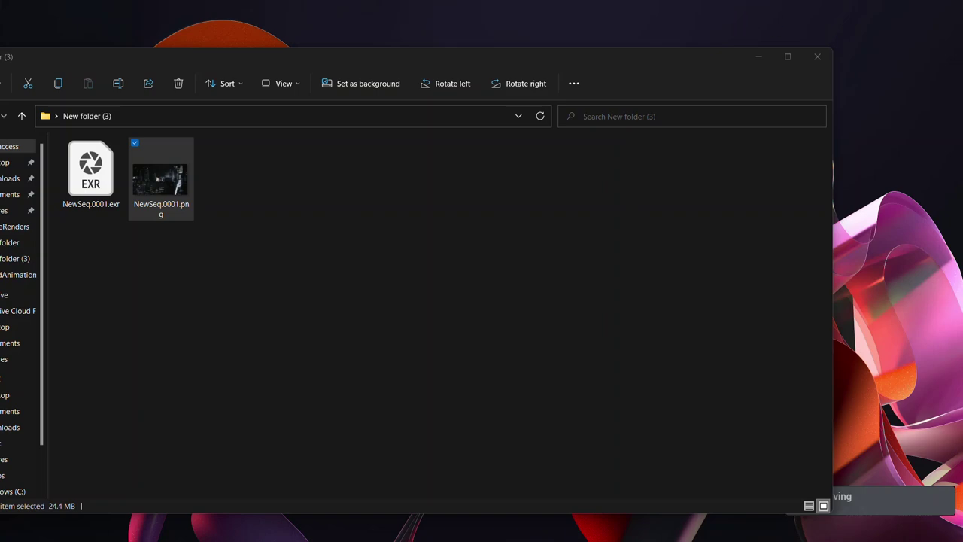
{"action": "key", "text": "alt+Tab"}
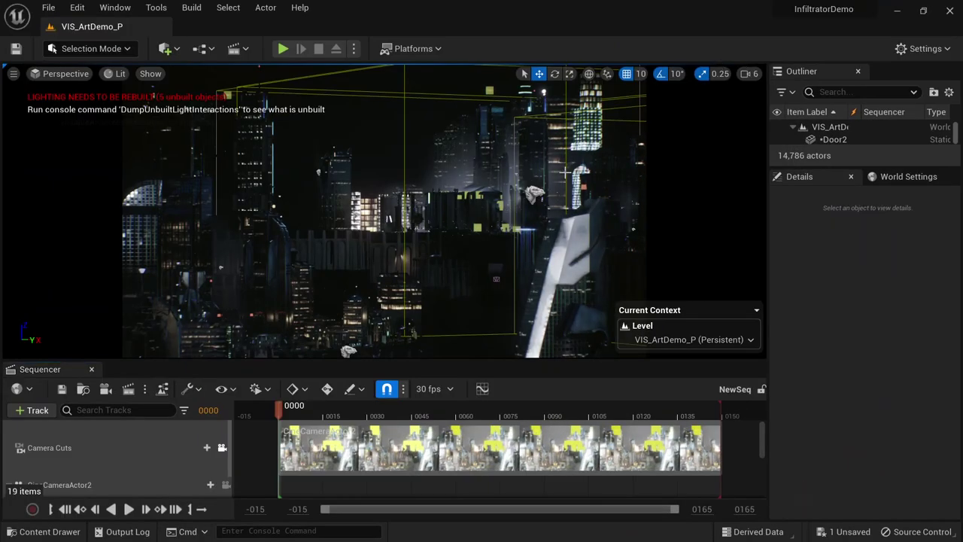
Step: Compare the full-screen Unreal viewport with the graded Photoshop image, then restore the editor layout
{"action": "key", "text": "F11"}
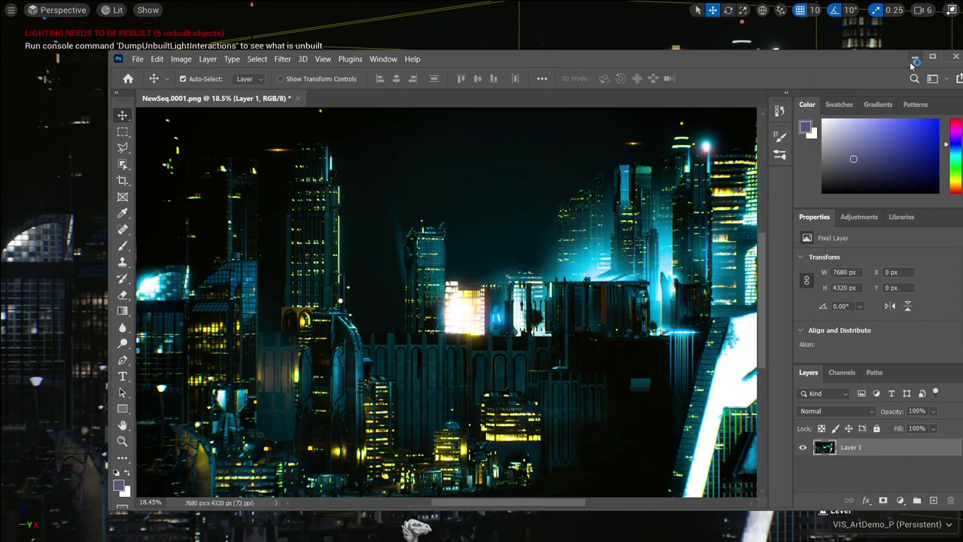
{"action": "left_click", "coordinate": [932, 56]}
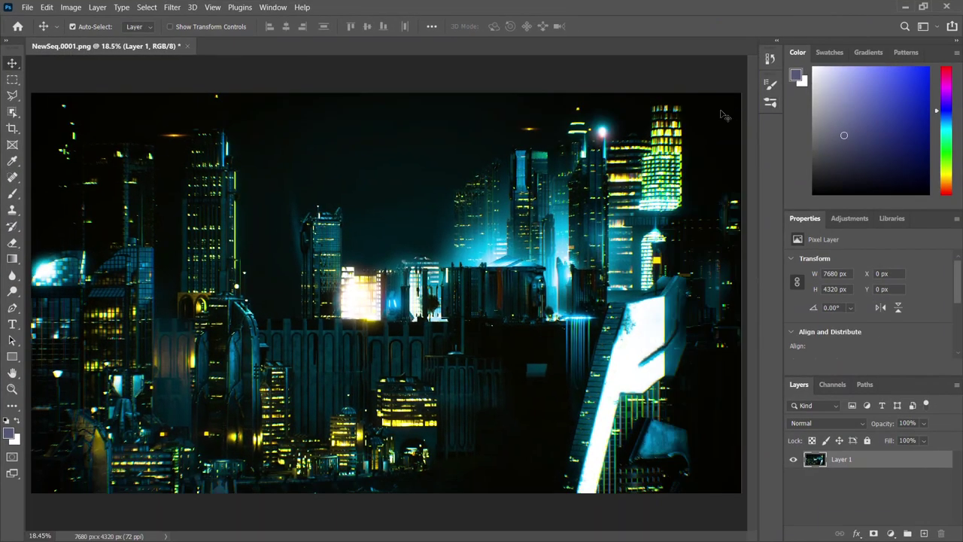
{"action": "left_click", "coordinate": [905, 7]}
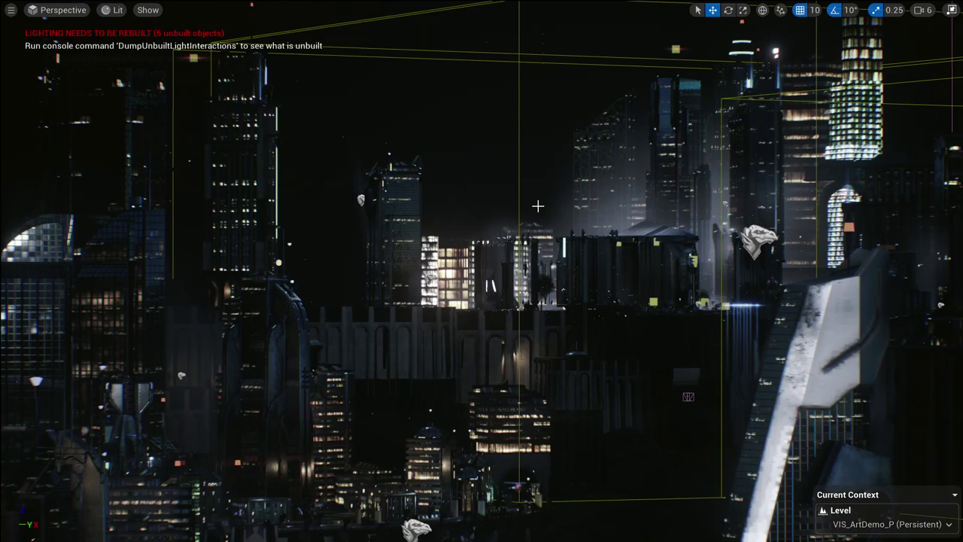
{"action": "key", "text": "F11"}
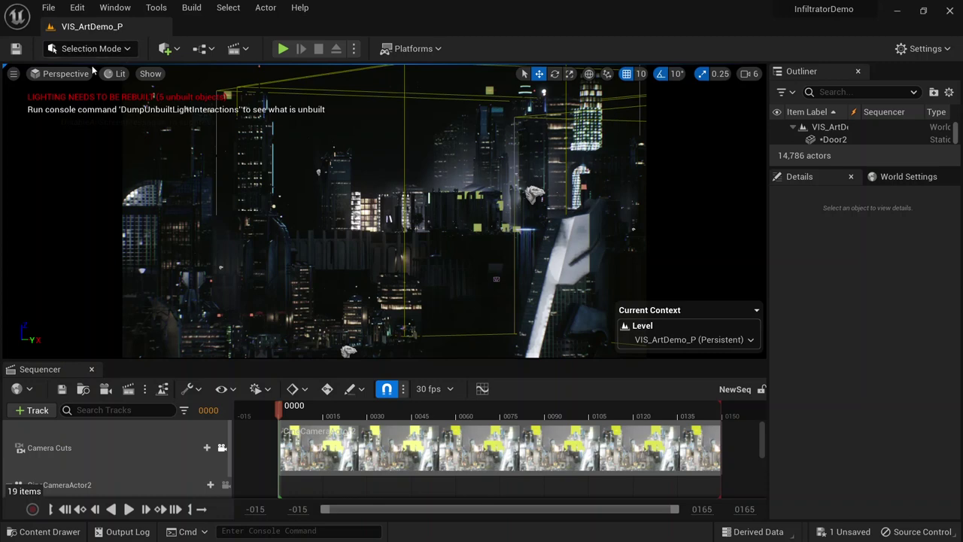
{"action": "left_click", "coordinate": [13, 73]}
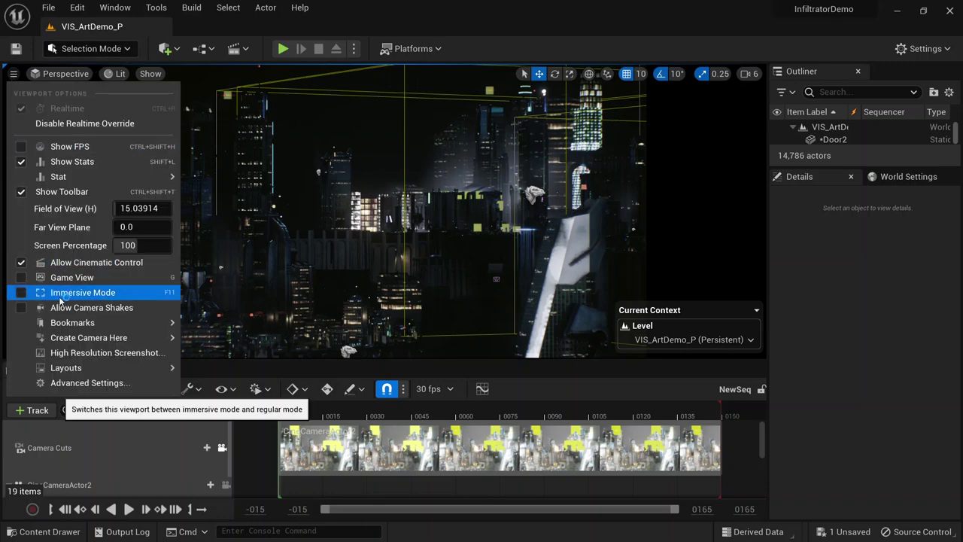